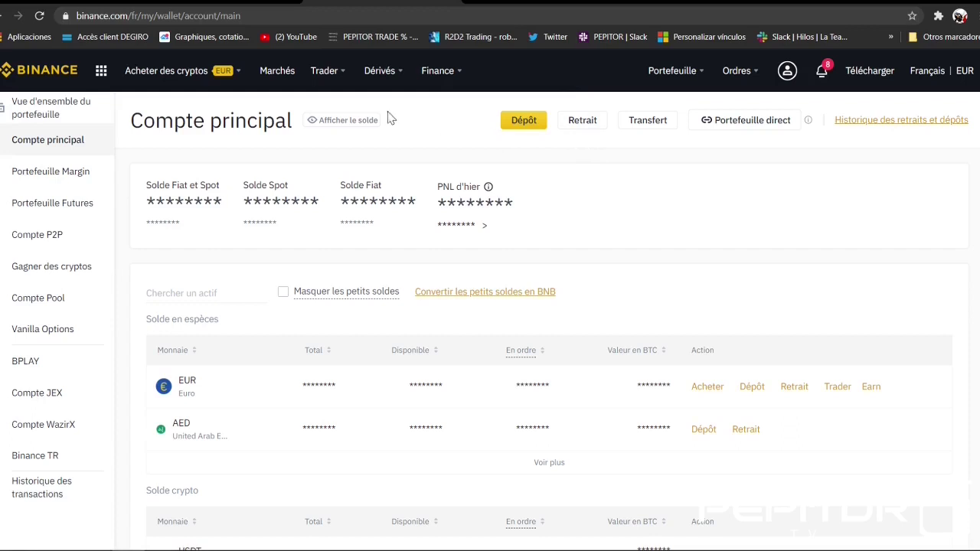
Step: Switch Binance to the Avancée trading view and load the BNB/USDT spot pair
mouse_move(343, 79)
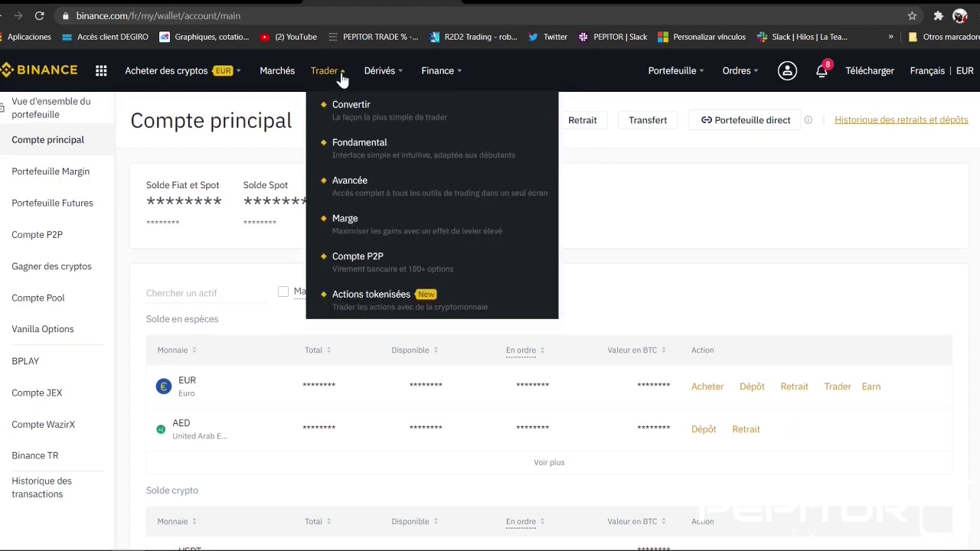
click(365, 188)
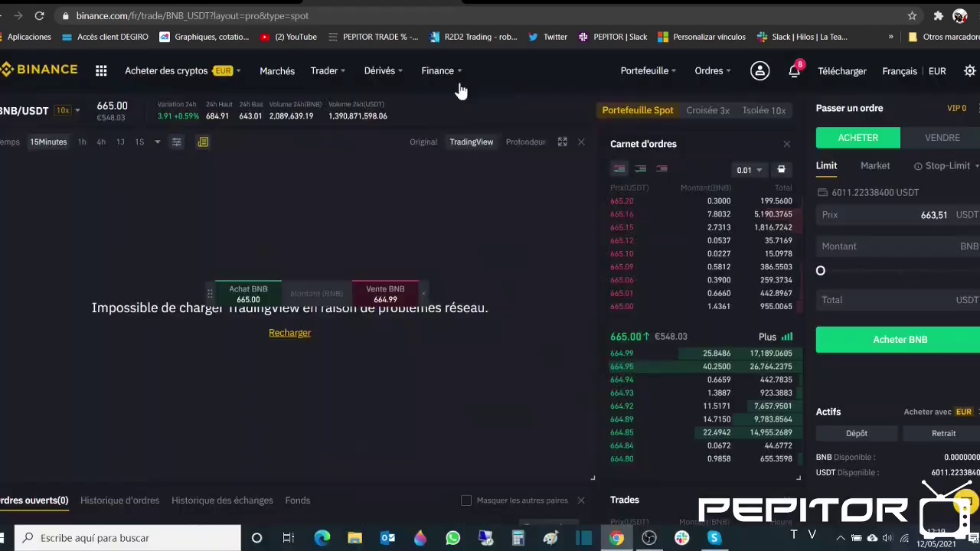
mouse_move(460, 88)
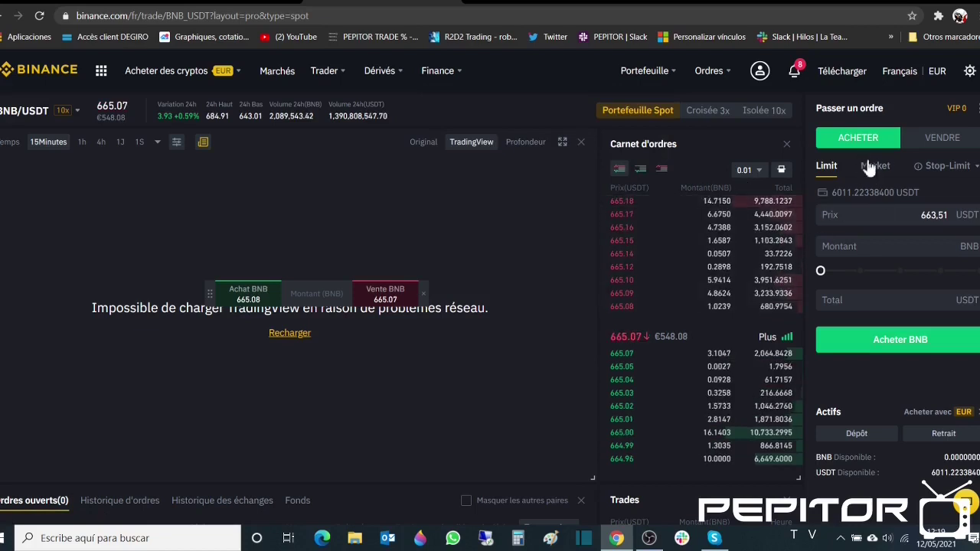
Step: Place a Market buy order for BNB with a total of 30 USDT
mouse_move(15, 115)
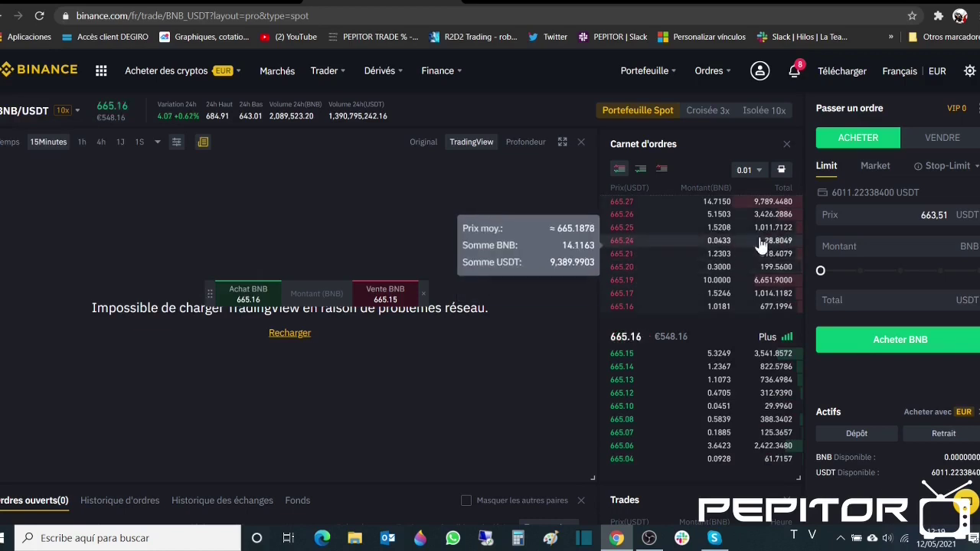
click(873, 167)
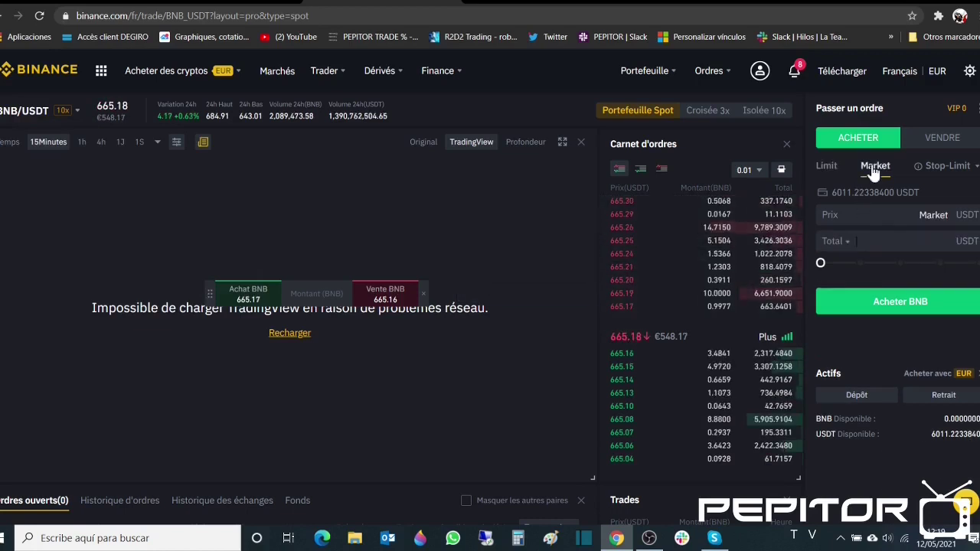
click(928, 242)
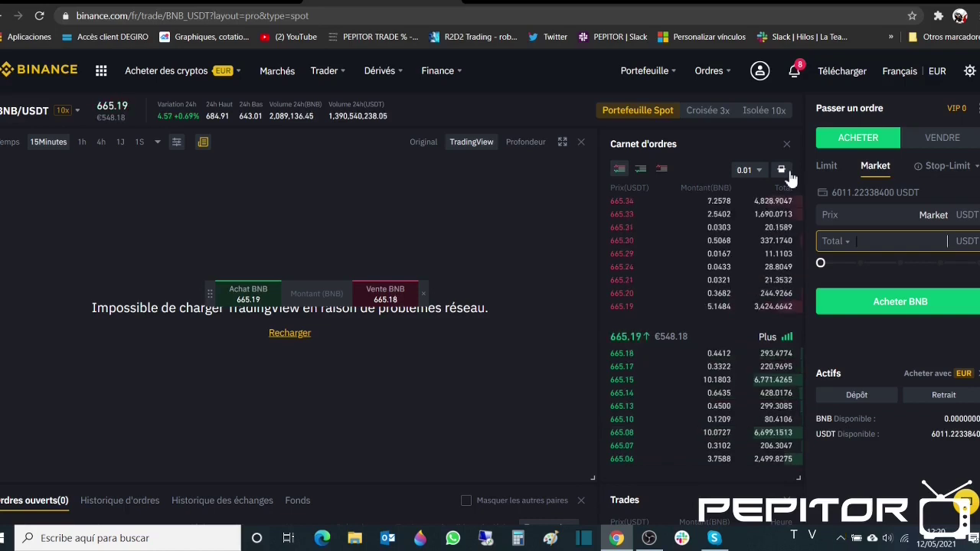
text(30)
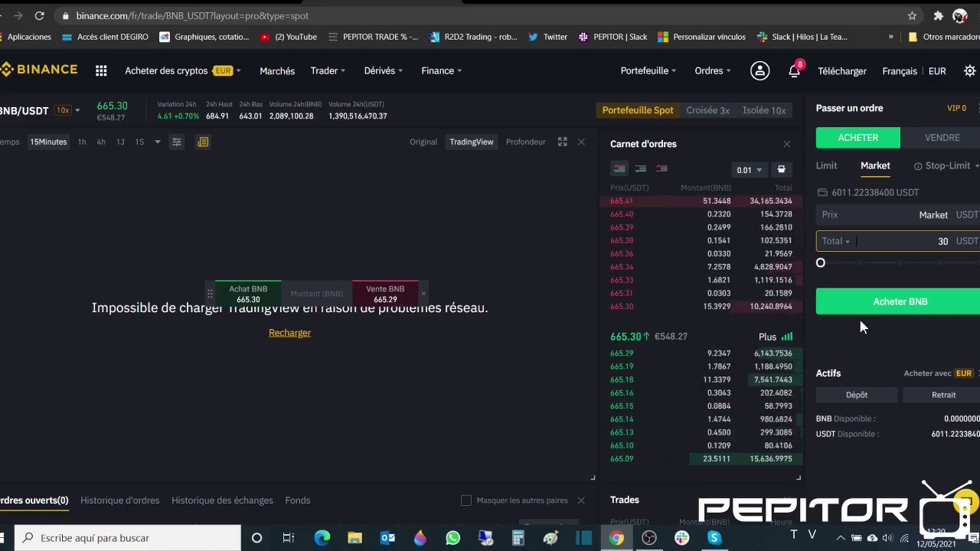
click(881, 303)
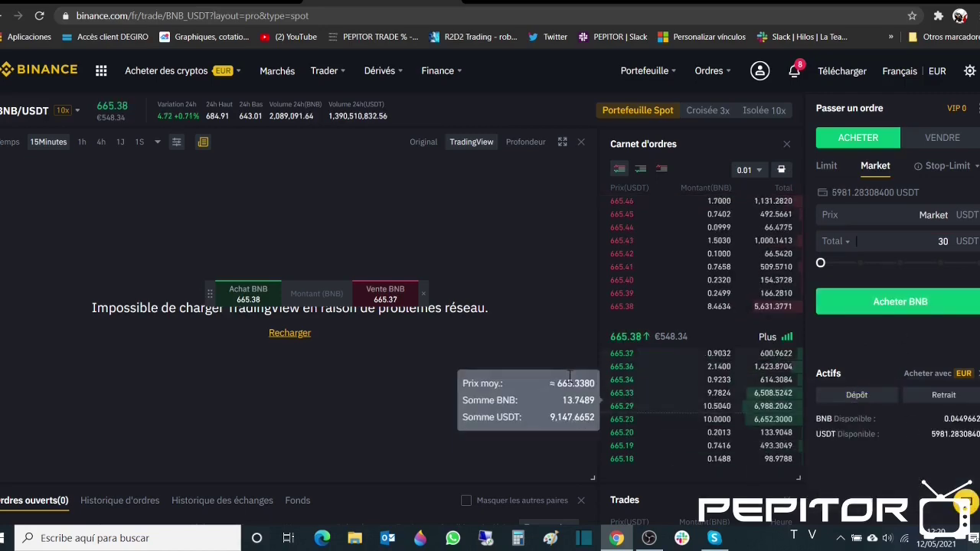
Step: Check the Historique des échanges tab to confirm the 0.0450 BNB purchase
scroll(560, 300, down, 1)
scroll(557, 302, down, 2)
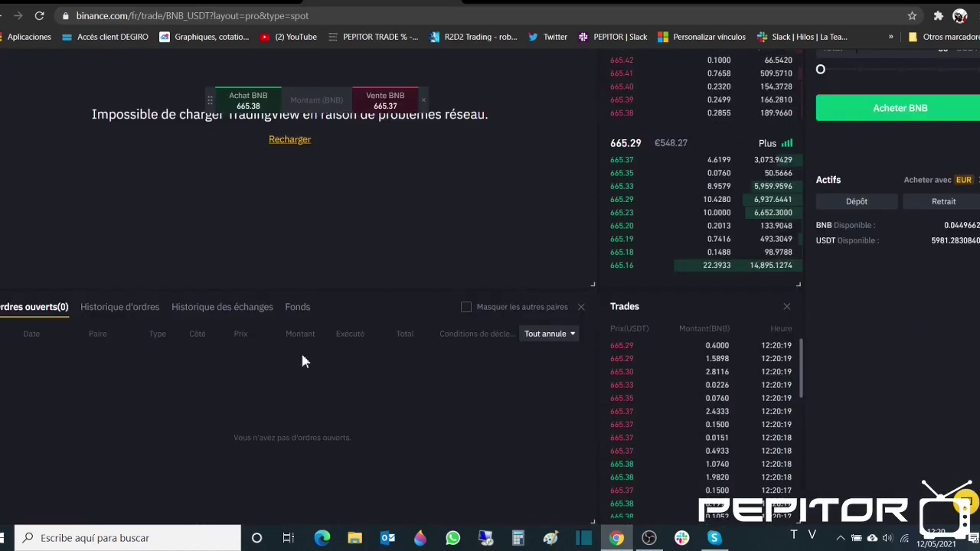
click(205, 314)
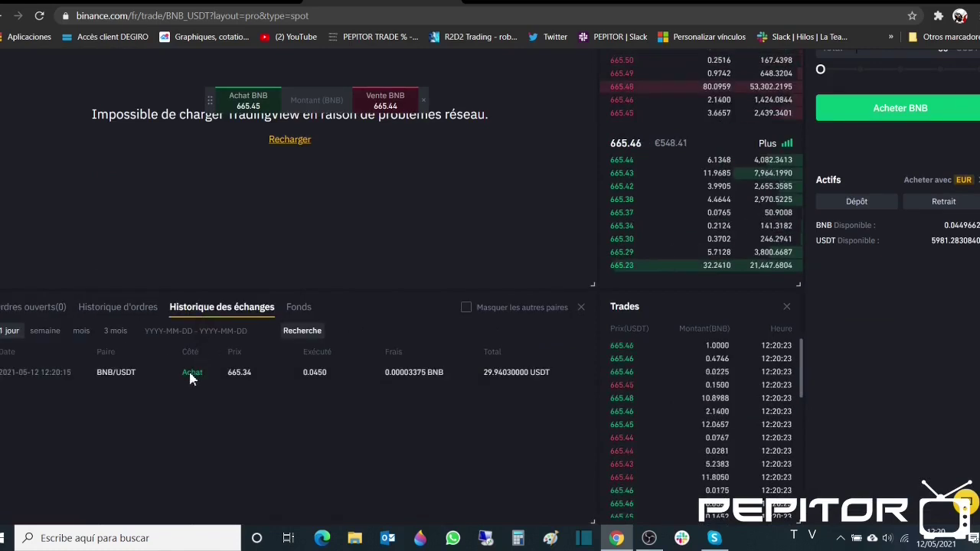
Step: Open the Spot wallet from the Portefeuille menu
scroll(403, 353, up, 3)
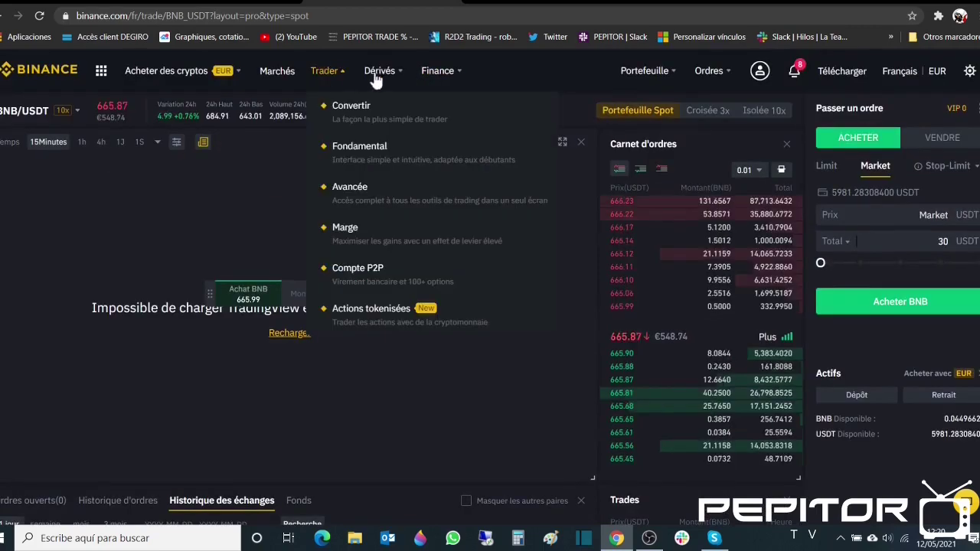
mouse_move(656, 69)
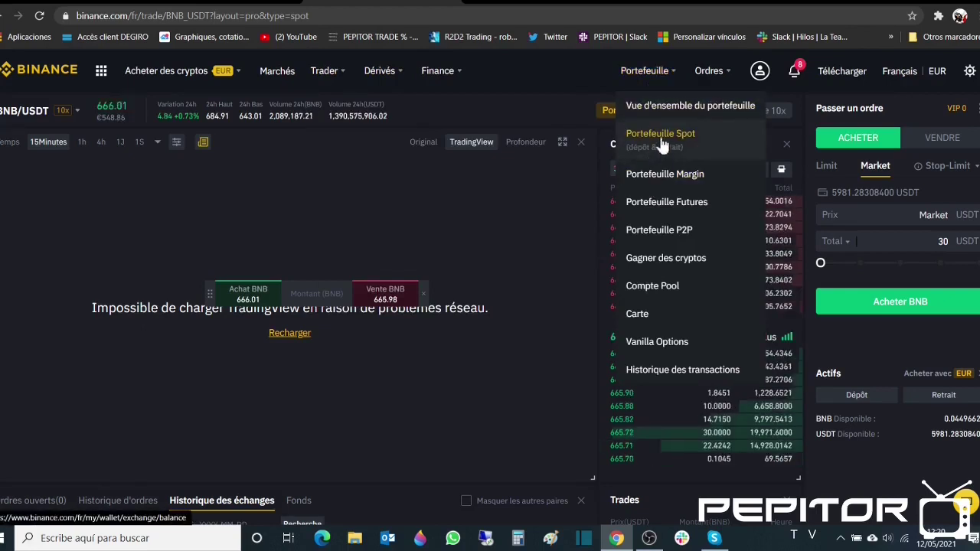
click(661, 138)
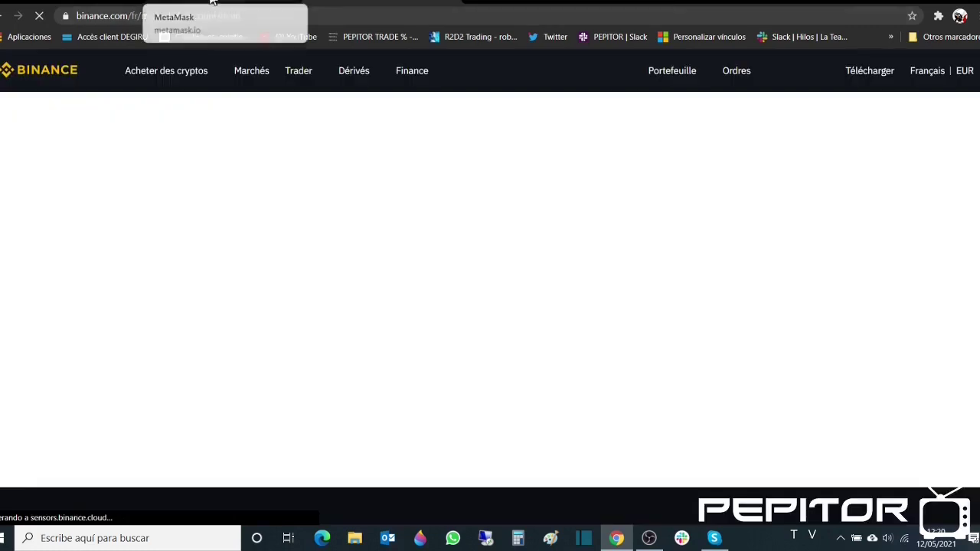
Step: Switch to the browser tab showing the metamask.io home page
click(212, 2)
click(360, 3)
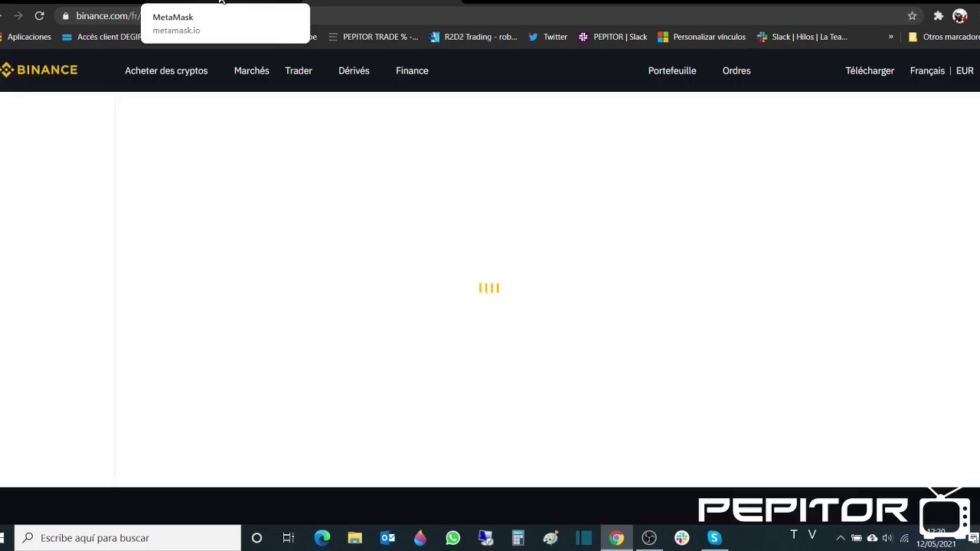
click(220, 1)
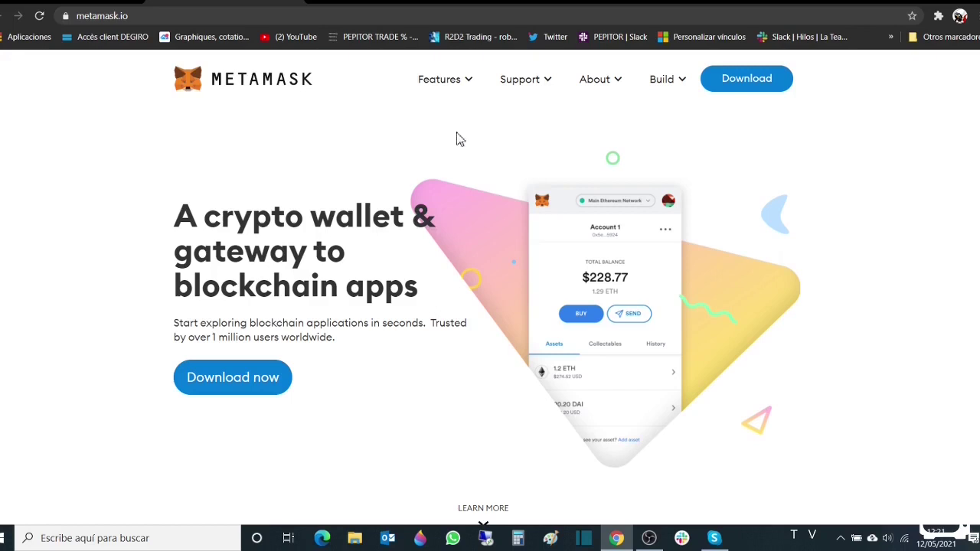
Step: Go from metamask.io's Download page to MetaMask's Chrome Web Store listing
click(713, 88)
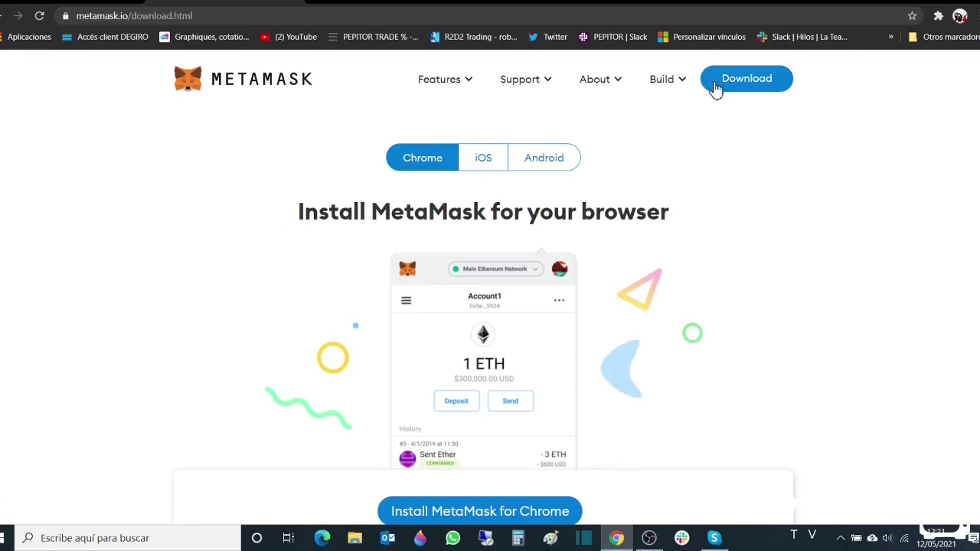
scroll(743, 208, down, 1)
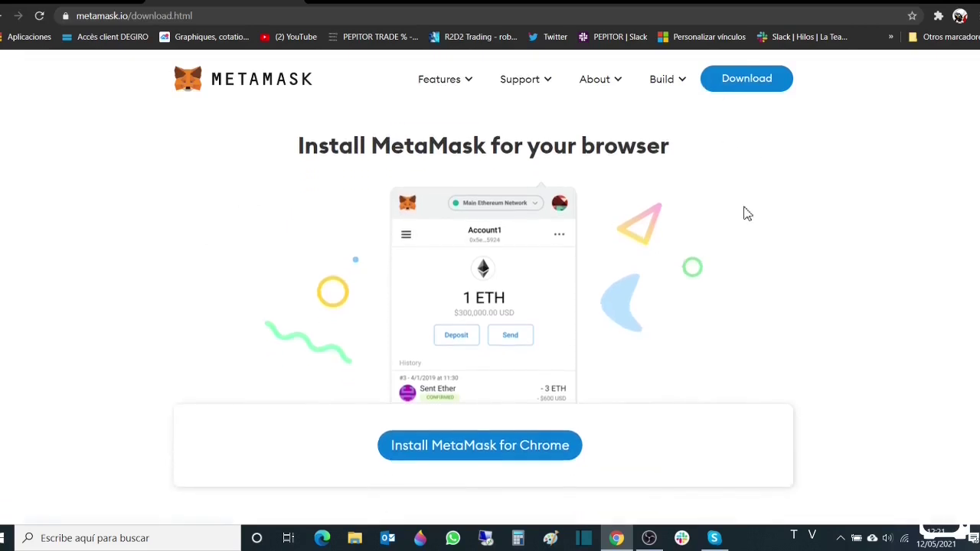
click(471, 452)
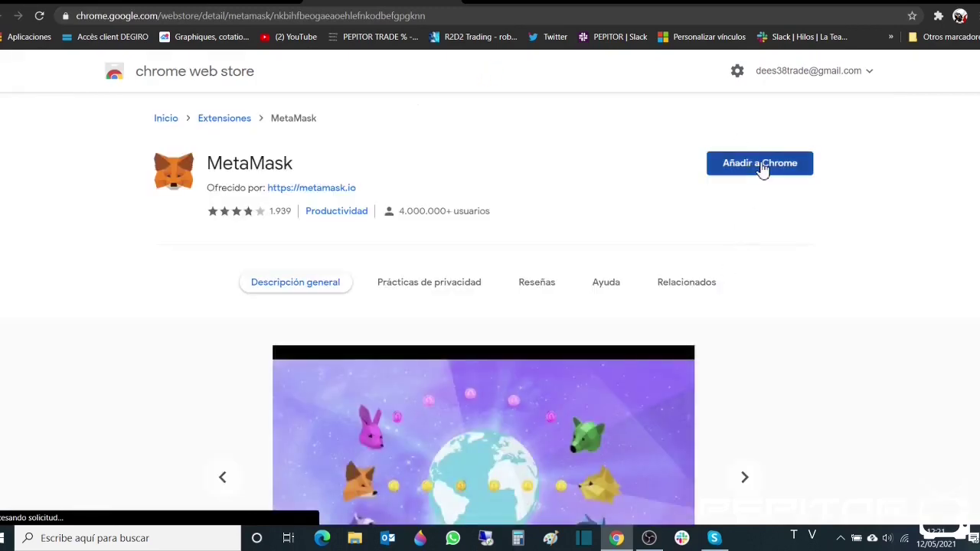
Step: Add the MetaMask extension to Chrome and confirm with Añadir extensión
click(762, 169)
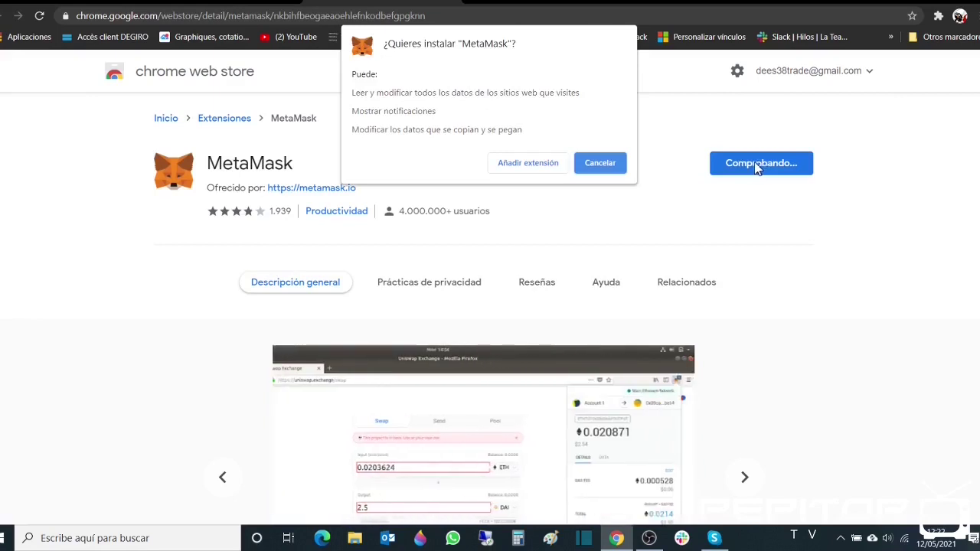
click(517, 170)
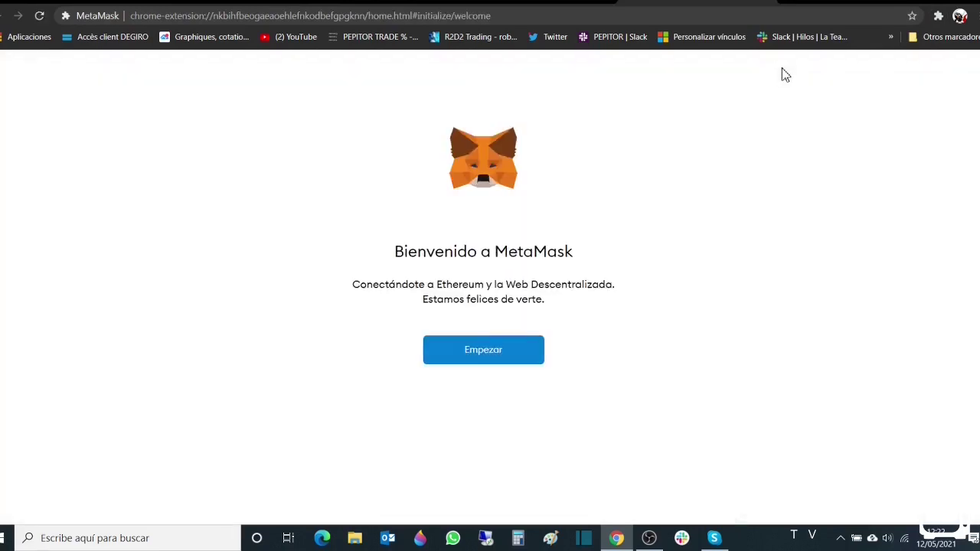
Step: Begin setup, choose Crear Monedero, and agree to share anonymous usage data
click(508, 353)
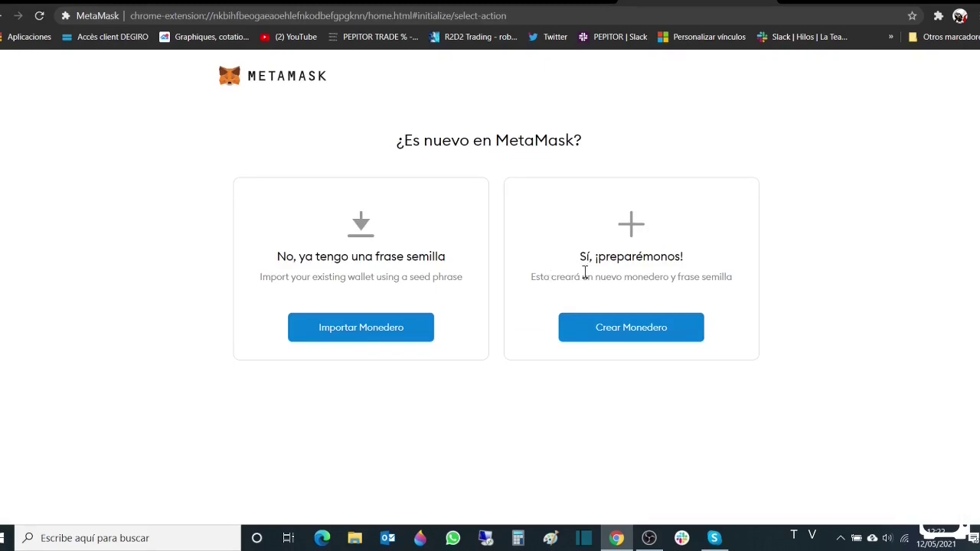
click(605, 328)
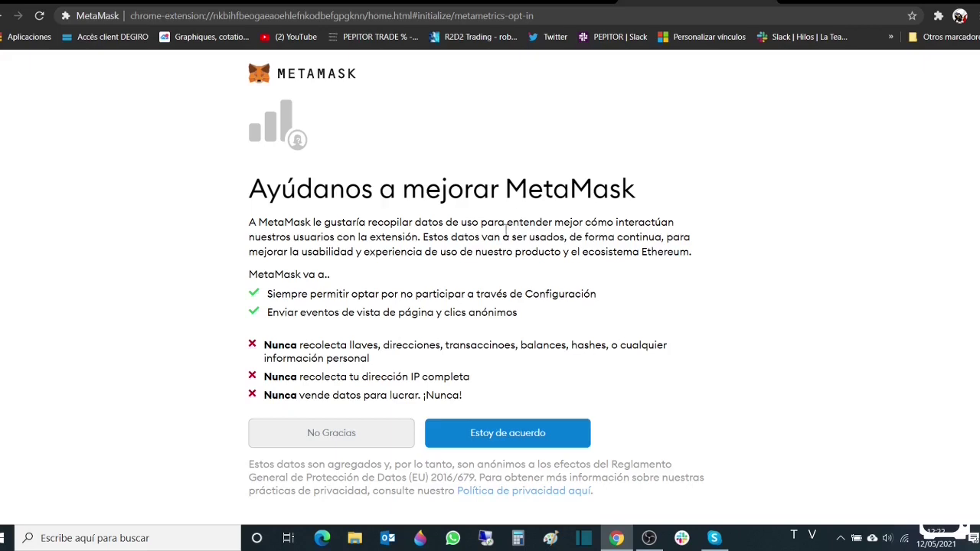
click(478, 432)
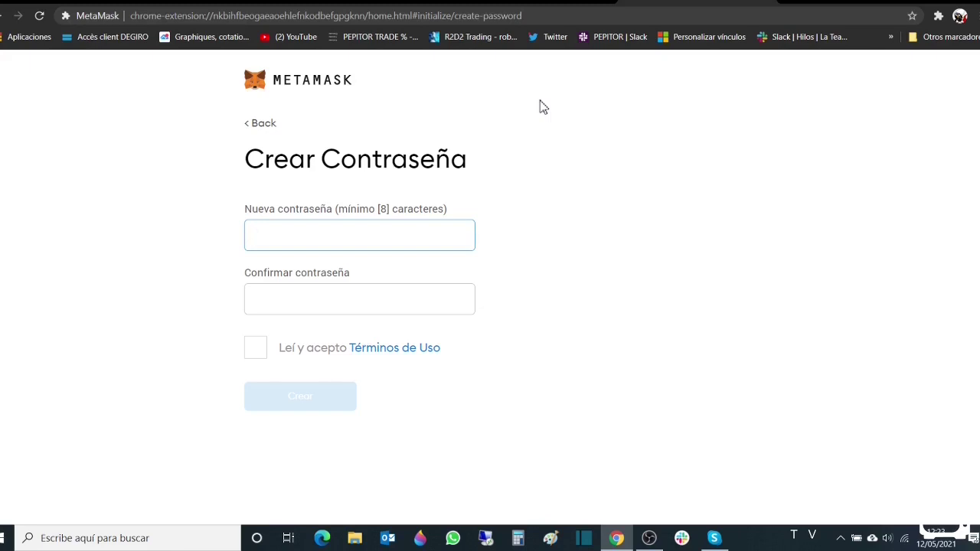
Step: Enter and confirm the new wallet password, accept the terms, and create it
text(a)
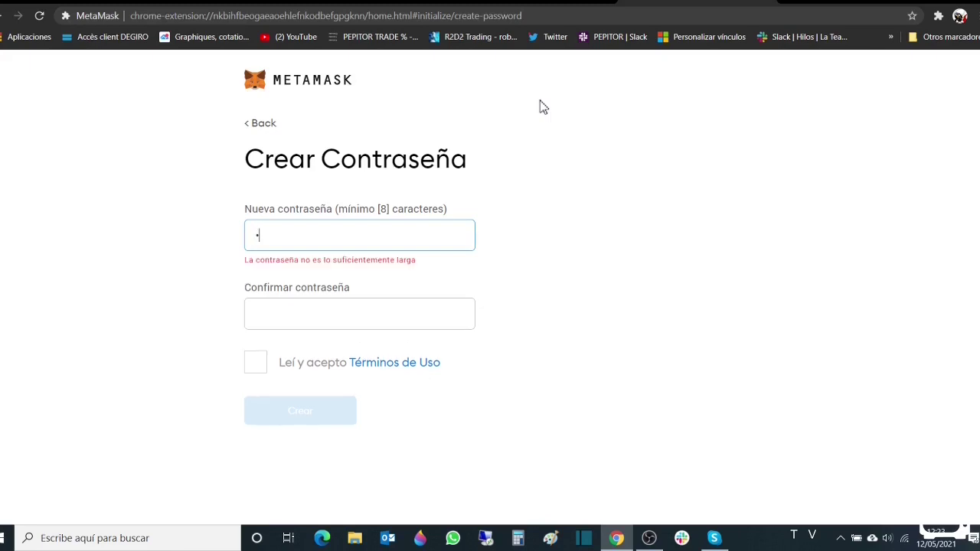
text(aaaaaaa)
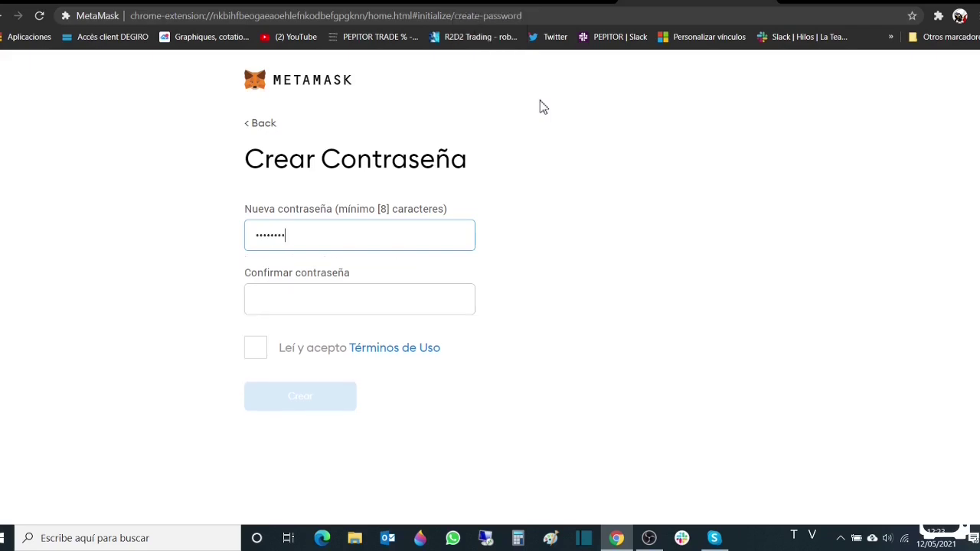
text(a)
click(339, 301)
text(aaaaaaa)
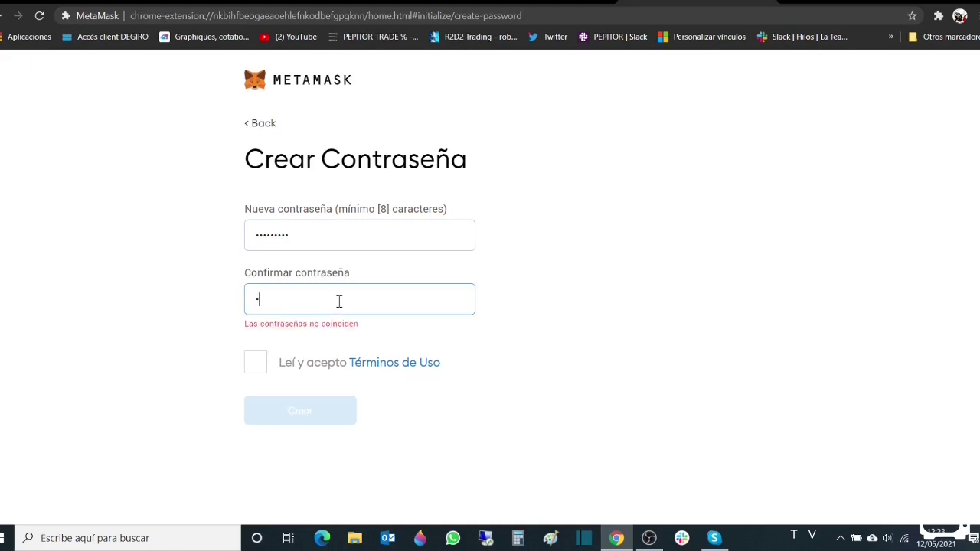
text(aa)
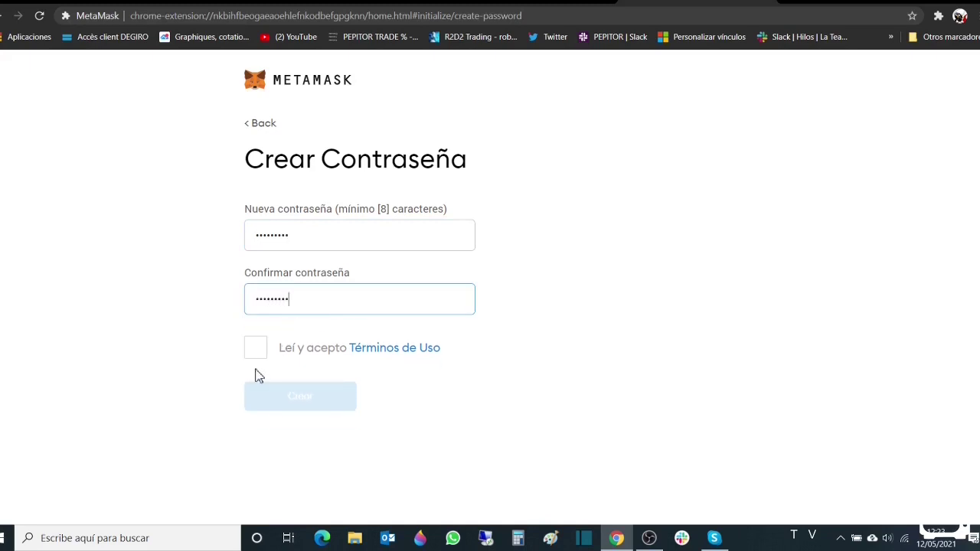
click(255, 349)
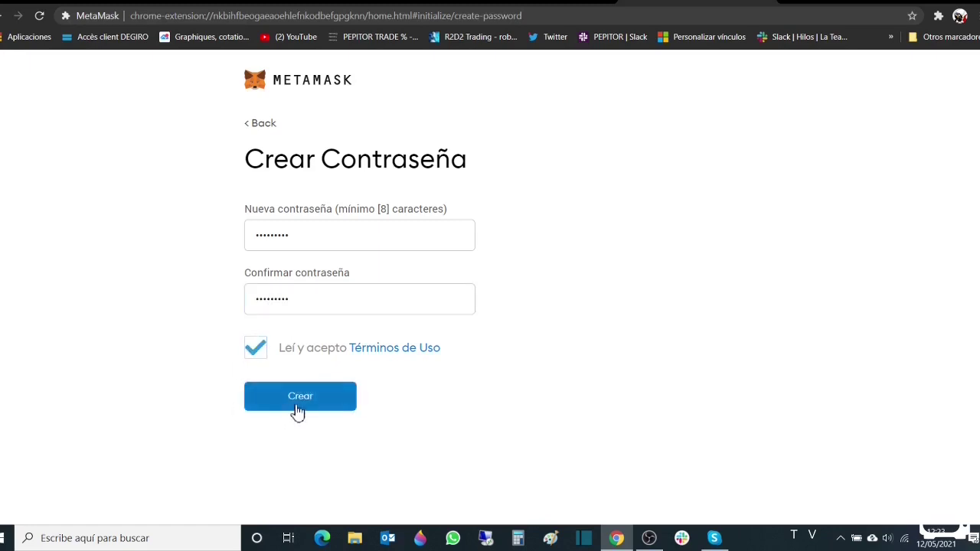
click(298, 406)
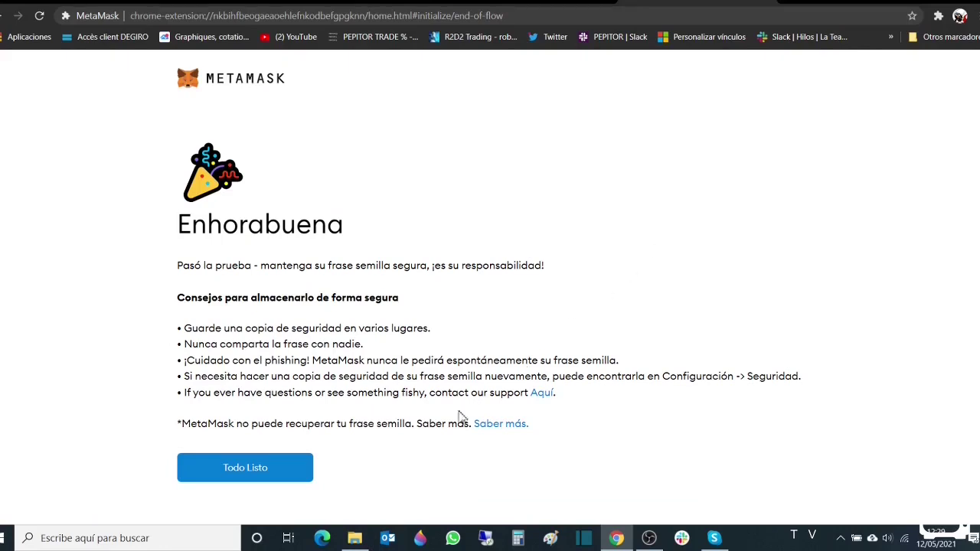
Step: Confirm 'Todo Listo' on the Enhorabuena page to open the new wallet home
click(266, 469)
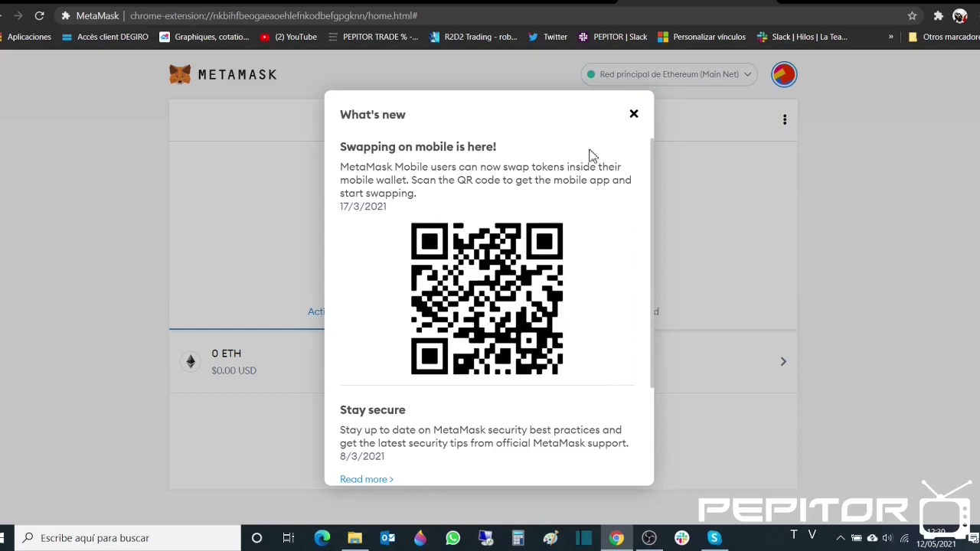
Step: Dismiss the What's new popup and pick 'RPC personalizado' from the network list
click(634, 114)
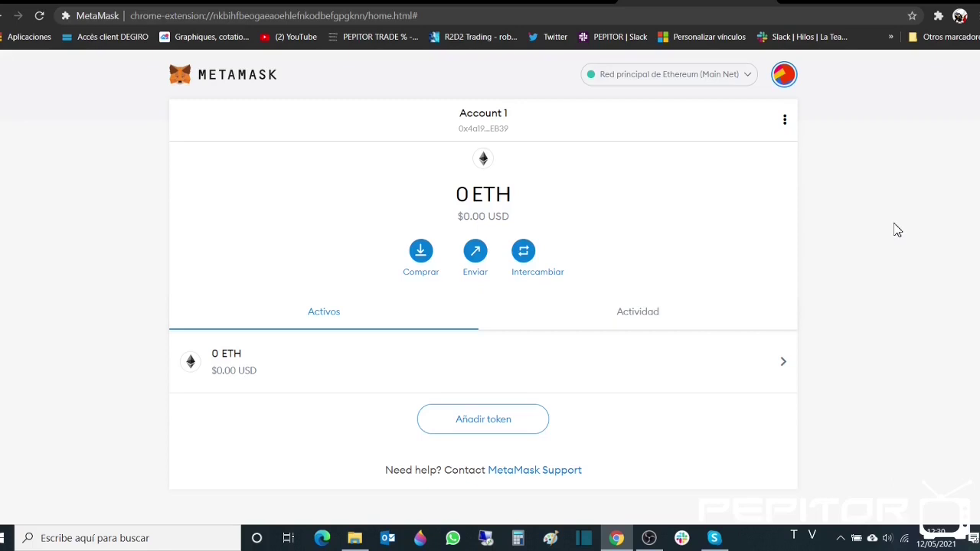
click(748, 76)
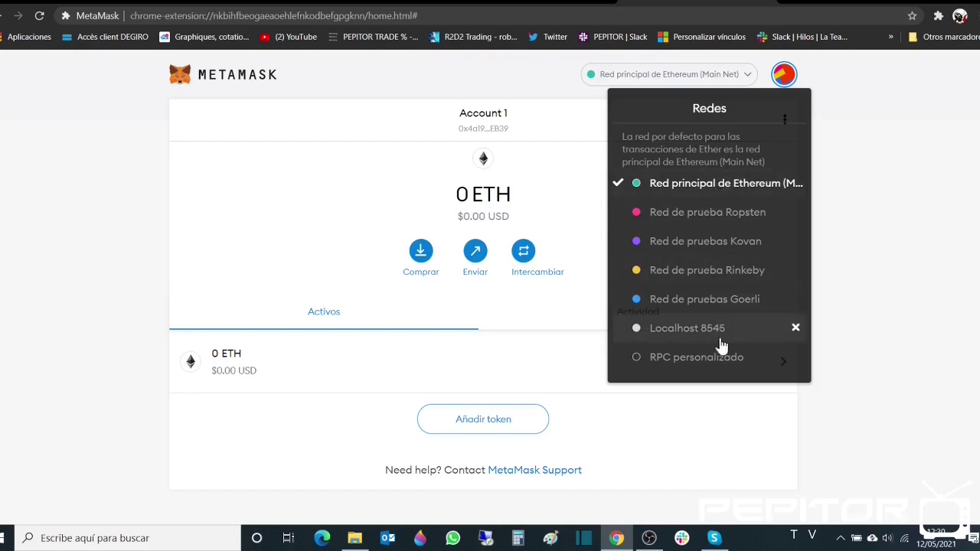
mouse_move(718, 324)
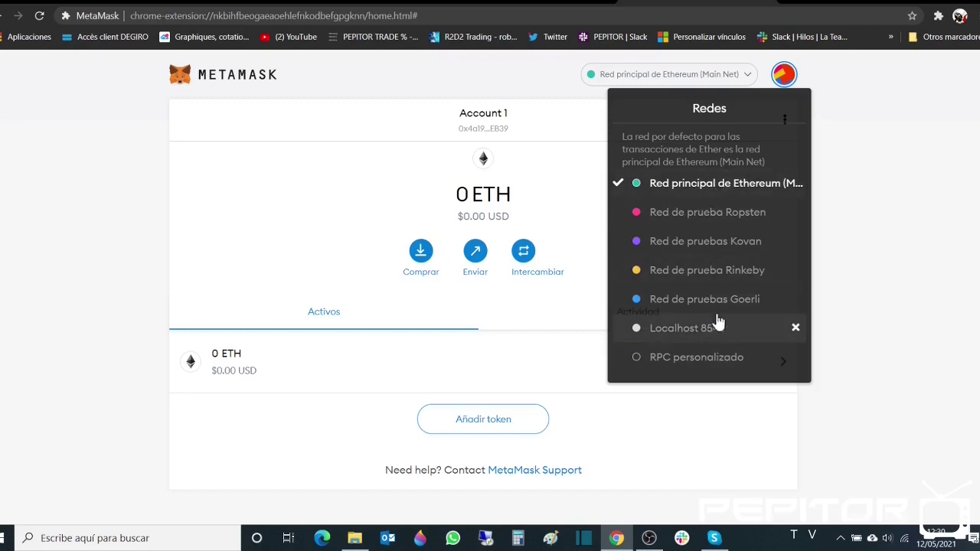
click(722, 360)
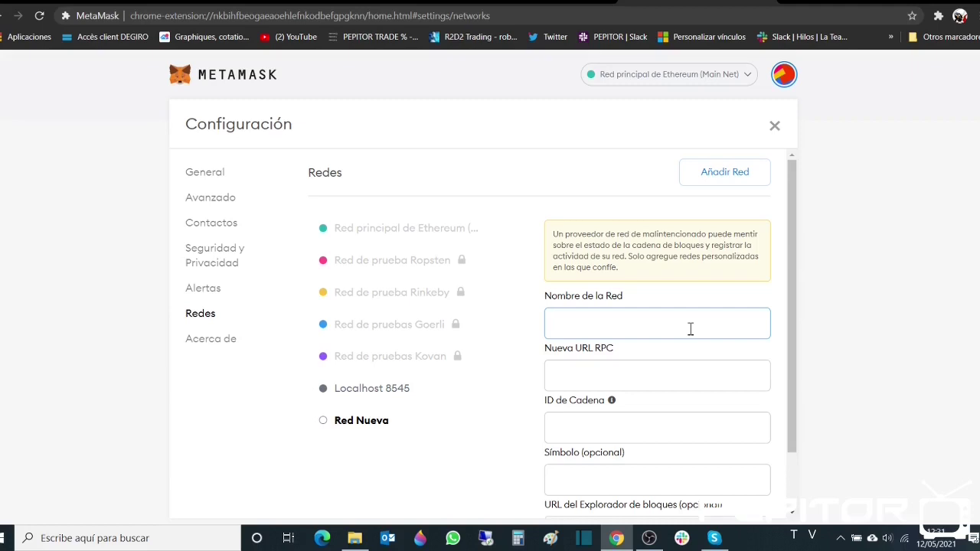
text(binance)
click(679, 380)
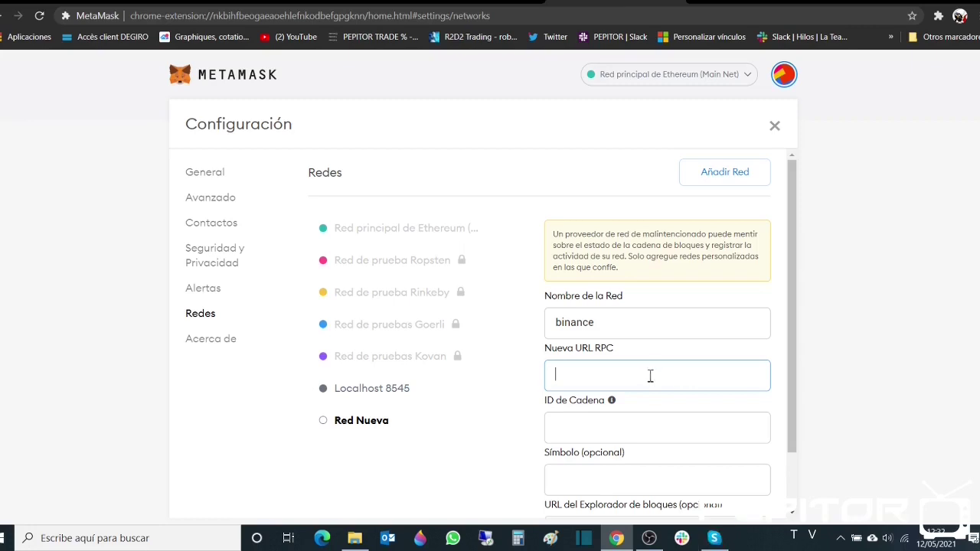
text(https://bsc-dataseed.binance.org/)
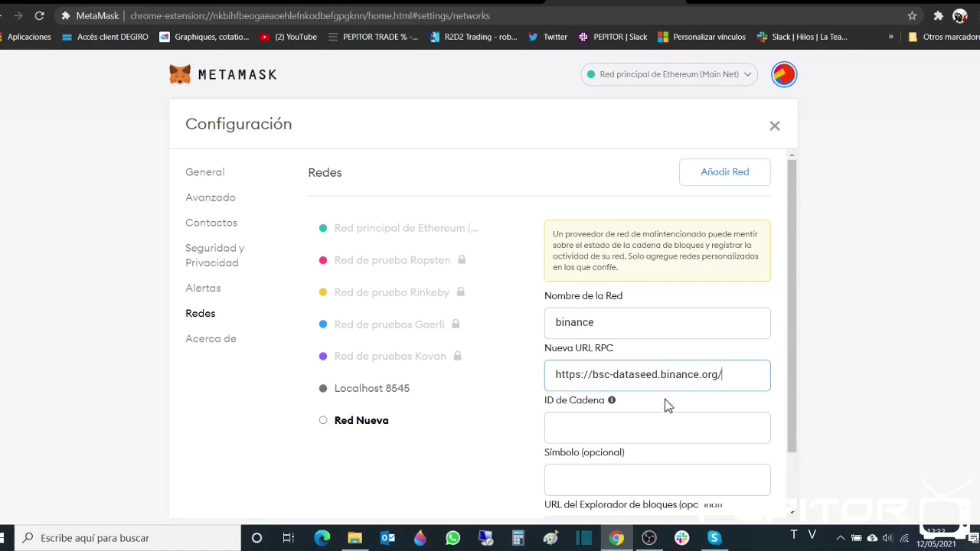
click(657, 428)
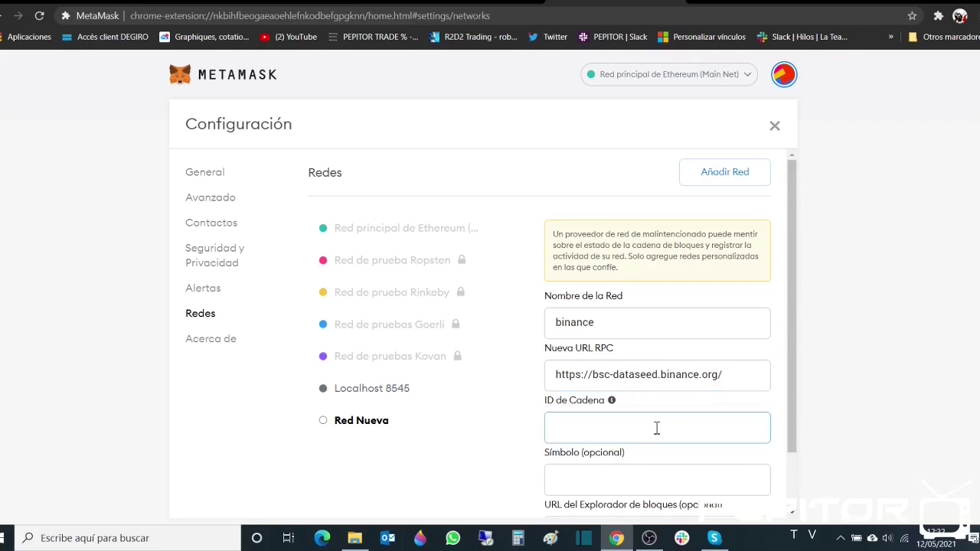
text(56)
Step: Set the currency symbol to uppercase BNB
click(640, 481)
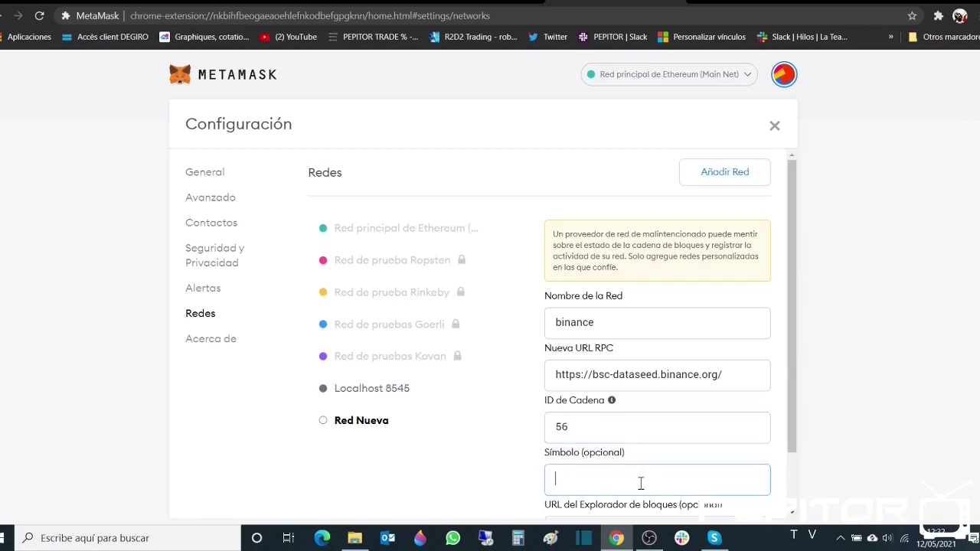
text(bnb)
scroll(589, 428, down, 1)
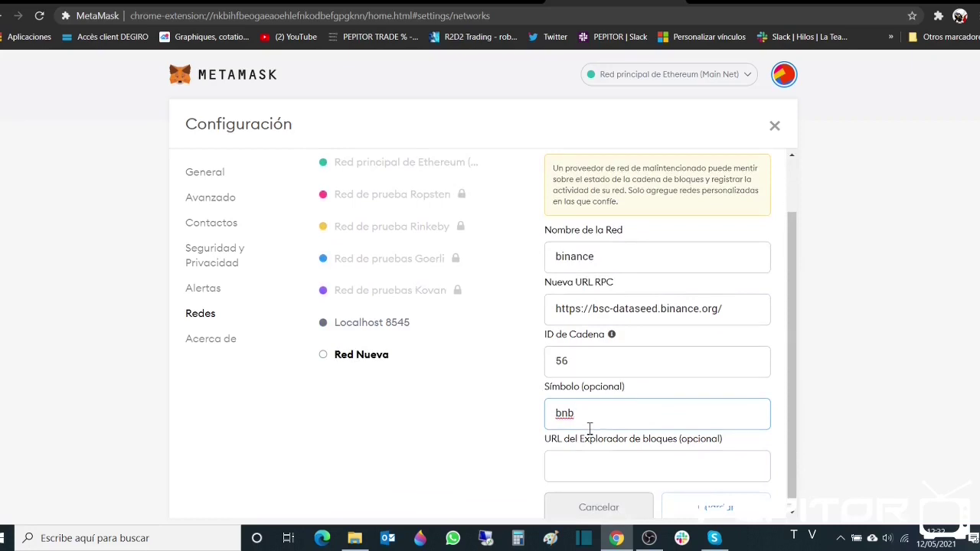
scroll(589, 428, down, 1)
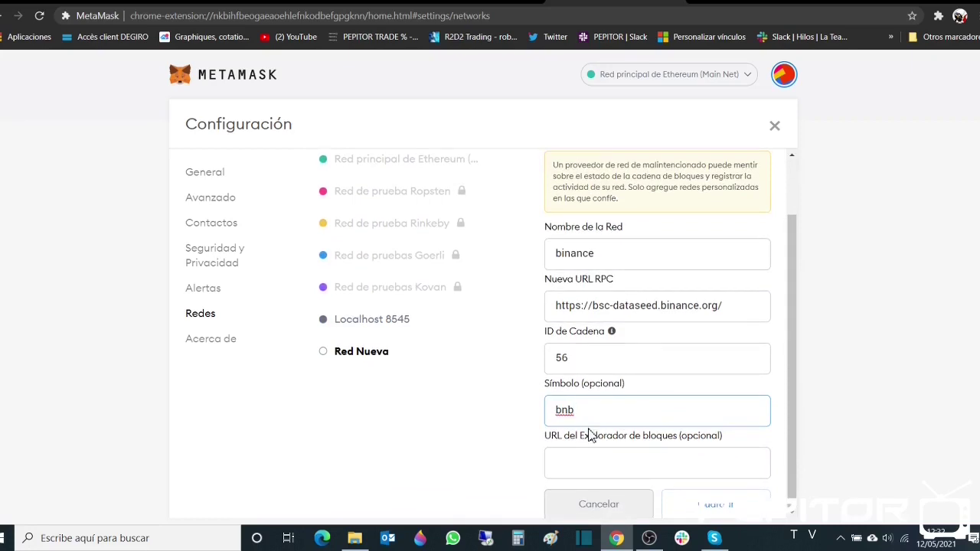
key(BackSpace)
key(BackSpace)
key(BackSpace)
key(Caps_Lock)
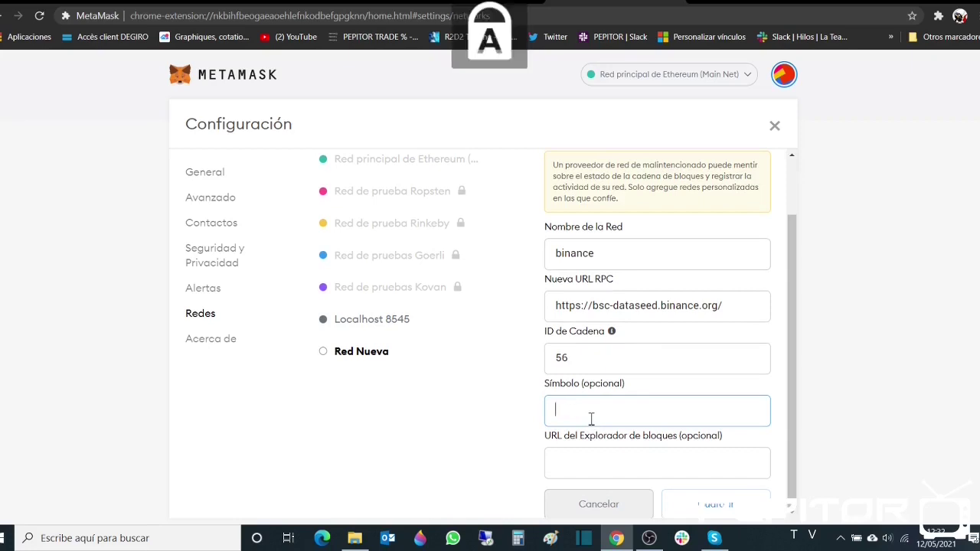
text(BNB)
key(Caps_Lock)
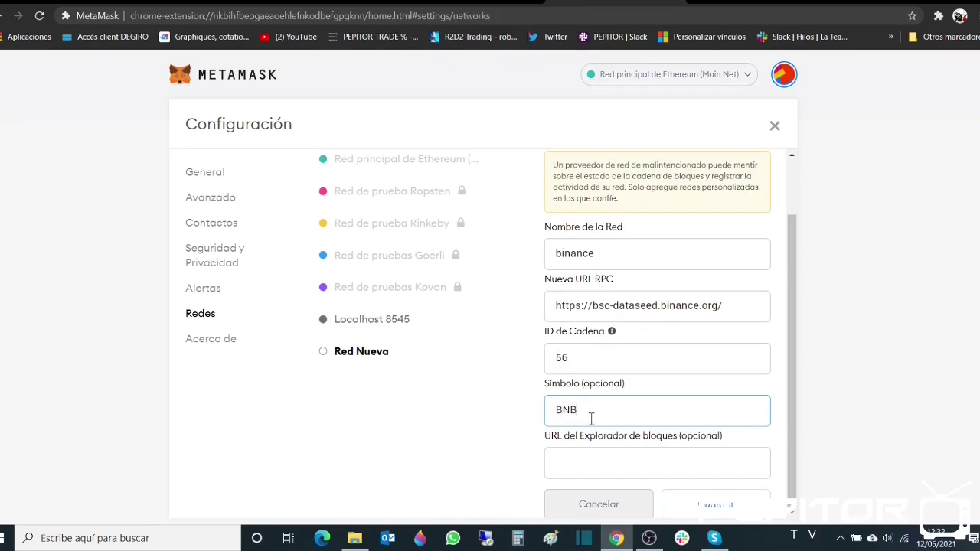
click(607, 471)
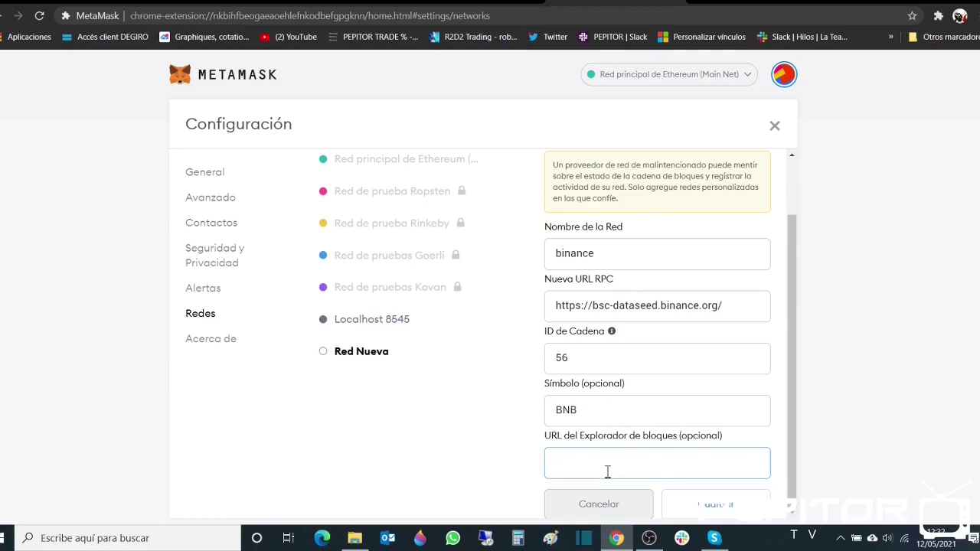
text(htt)
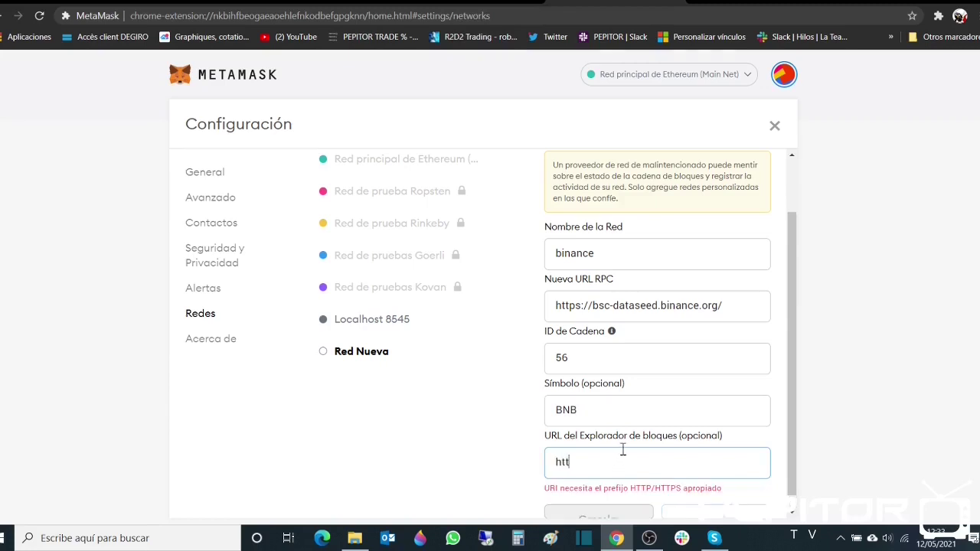
text(p)
text(sl.)
key(BackSpace)
key(BackSpace)
text(://)
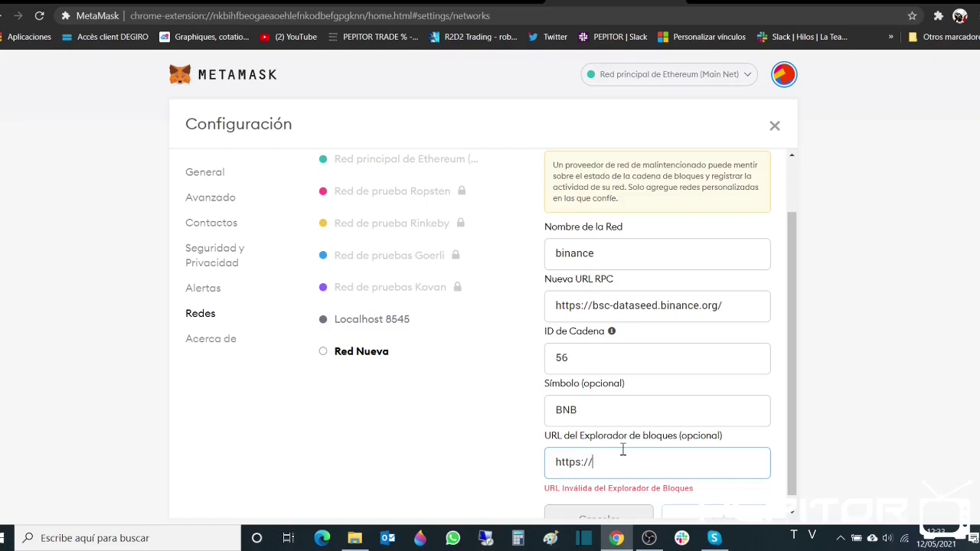
text(b)
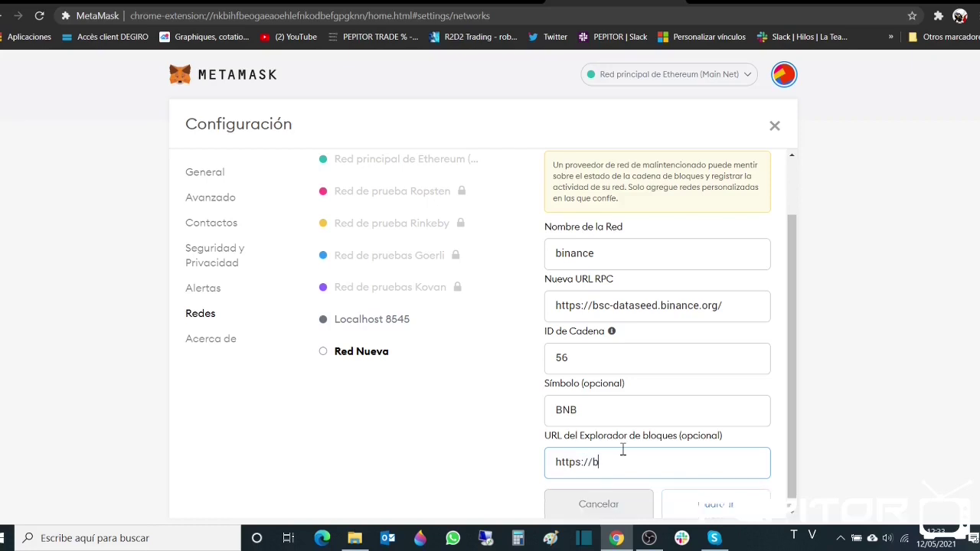
text(scscan.com)
scroll(781, 301, down, 1)
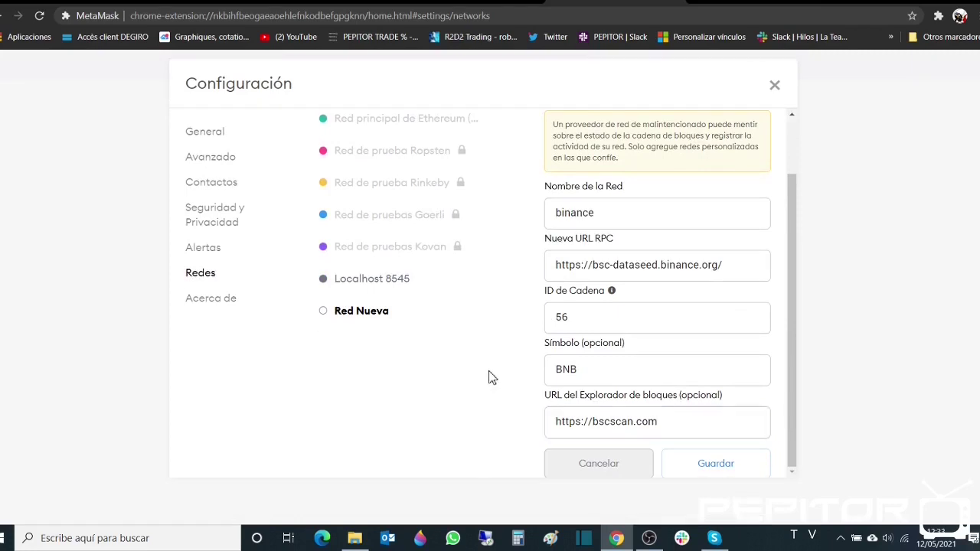
Step: Save the binance network, return to the wallet showing 0 BNB and copy the Account 1 address
click(714, 467)
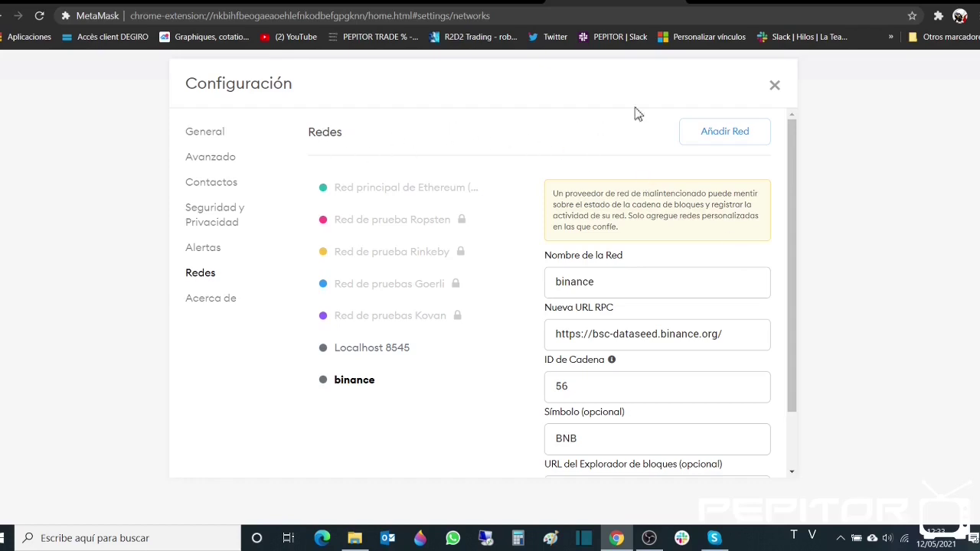
click(772, 91)
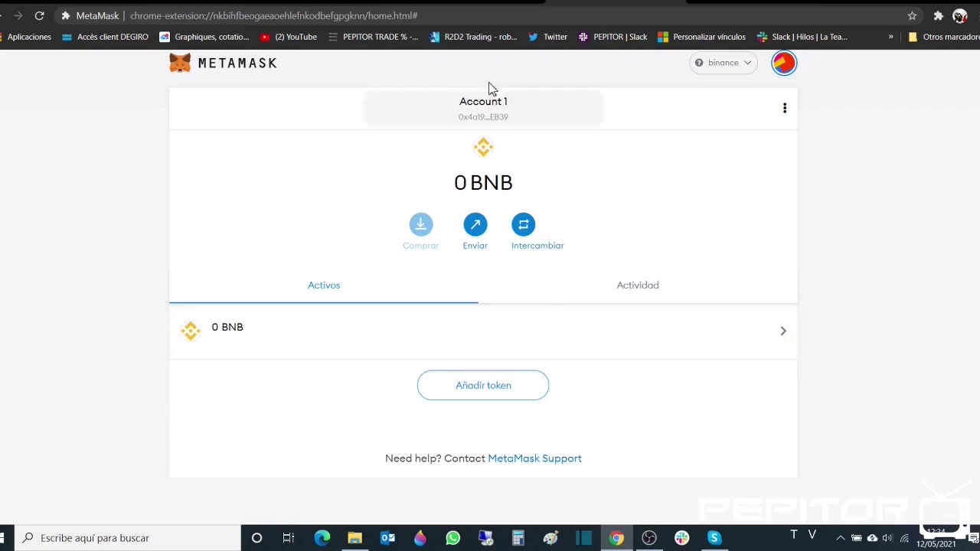
click(497, 122)
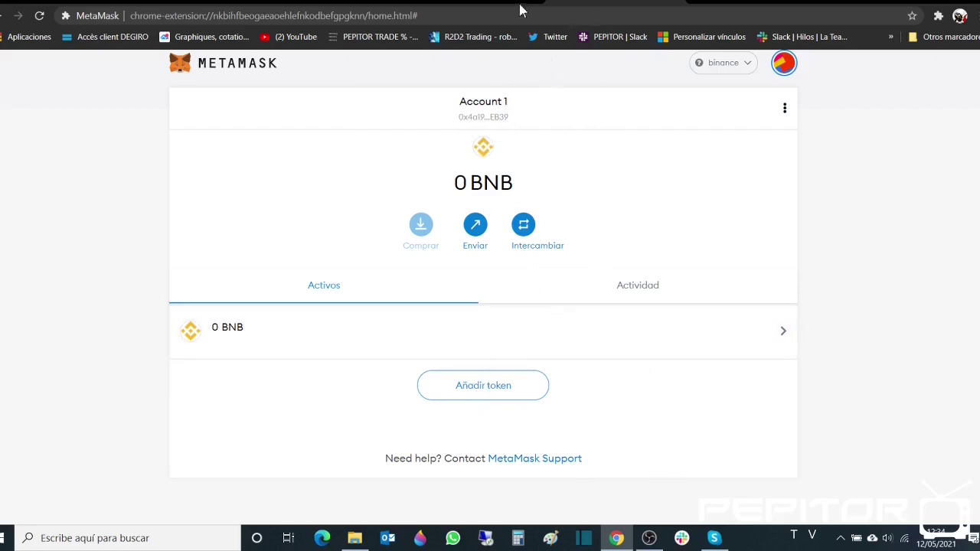
Step: In the Binance tab, start a withdrawal from the BNB row of the crypto balances
click(462, 2)
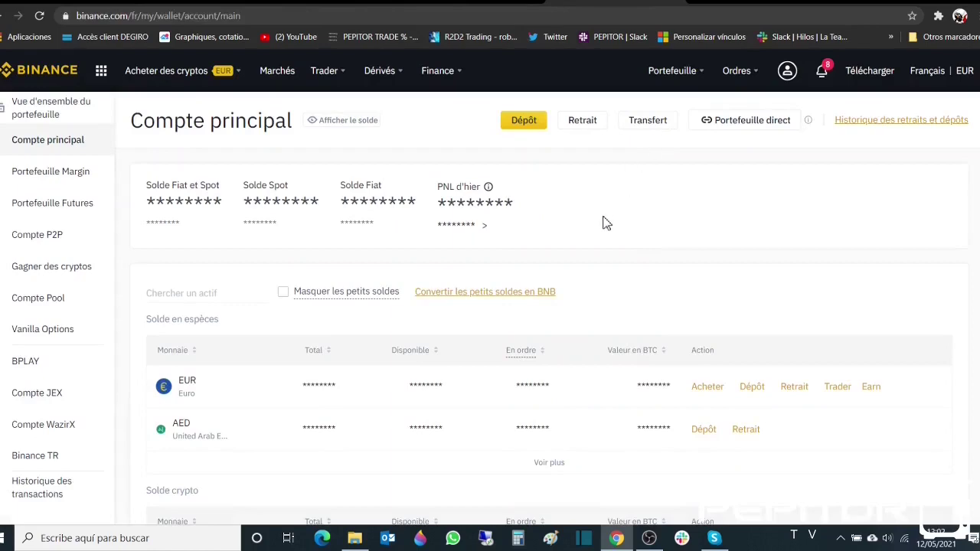
scroll(607, 222, down, 3)
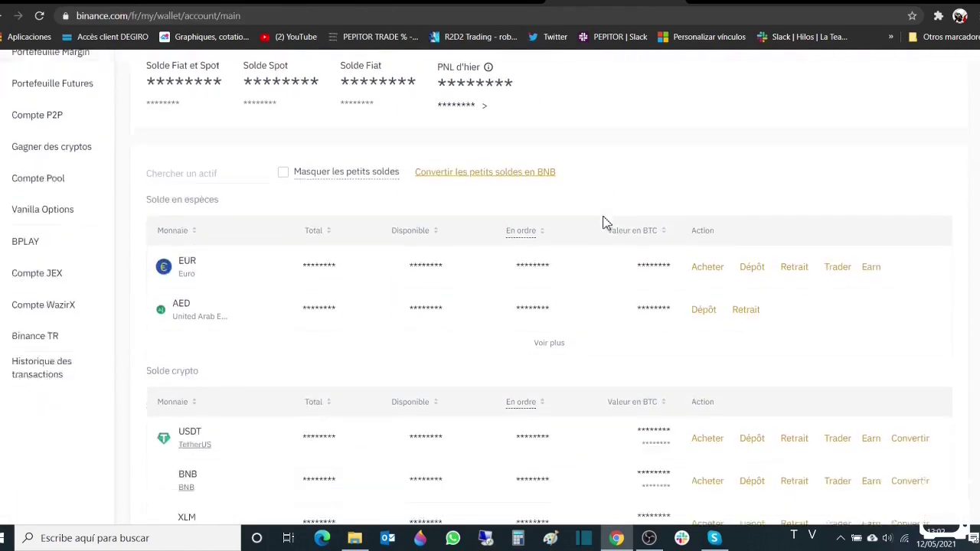
scroll(605, 224, down, 1)
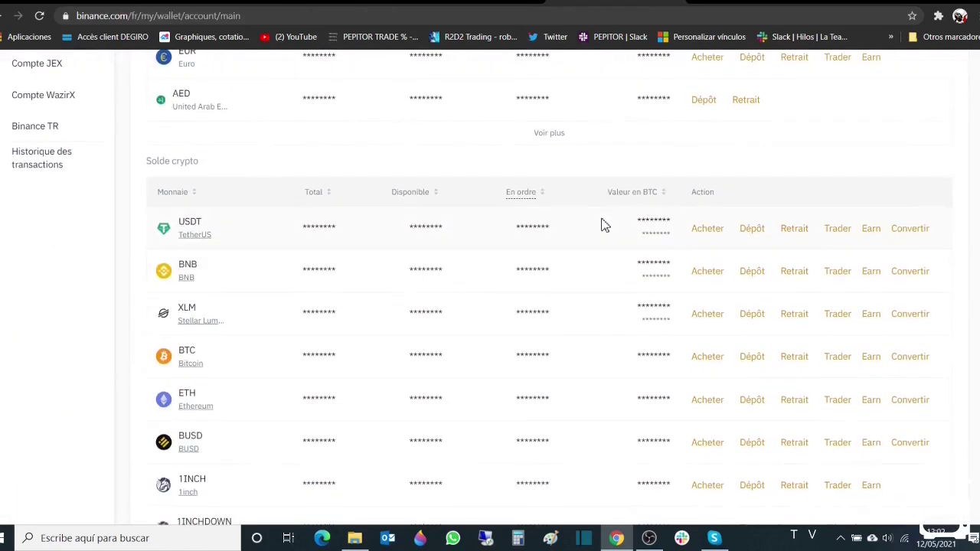
scroll(605, 224, up, 1)
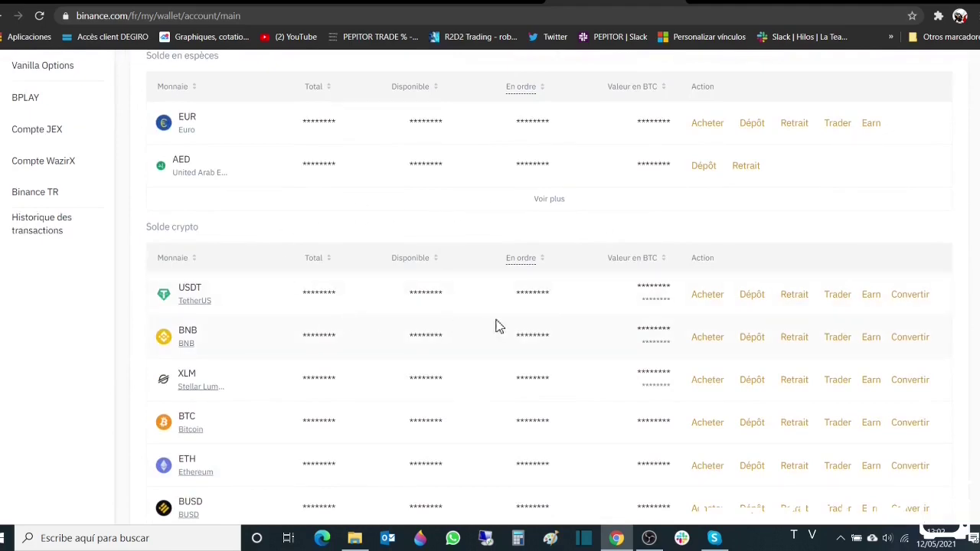
click(793, 339)
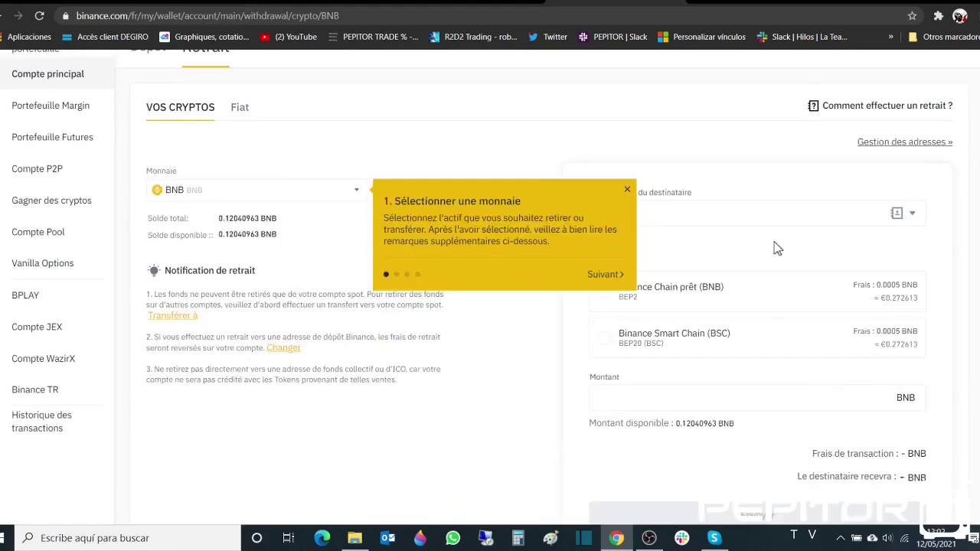
Step: Step through and dismiss the withdrawal tutorial
click(603, 277)
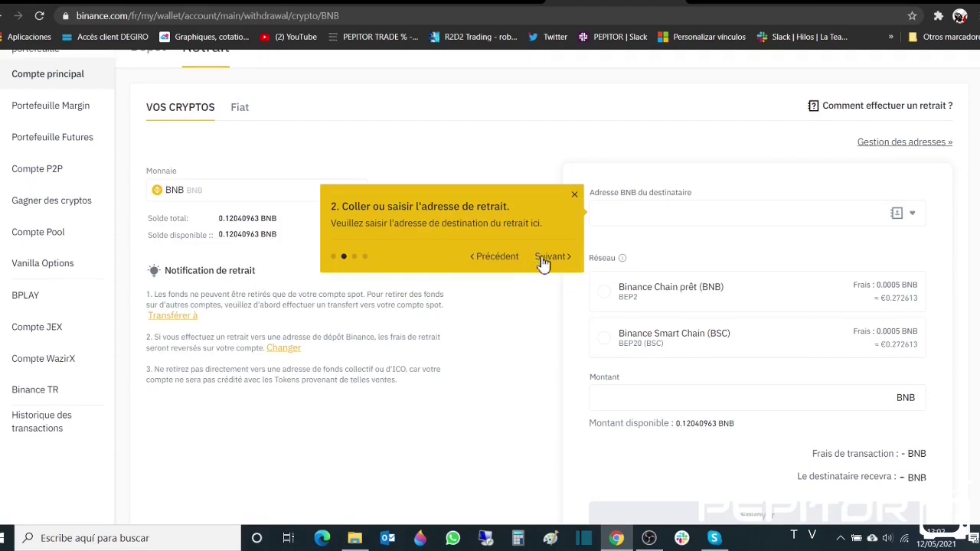
click(543, 263)
click(548, 347)
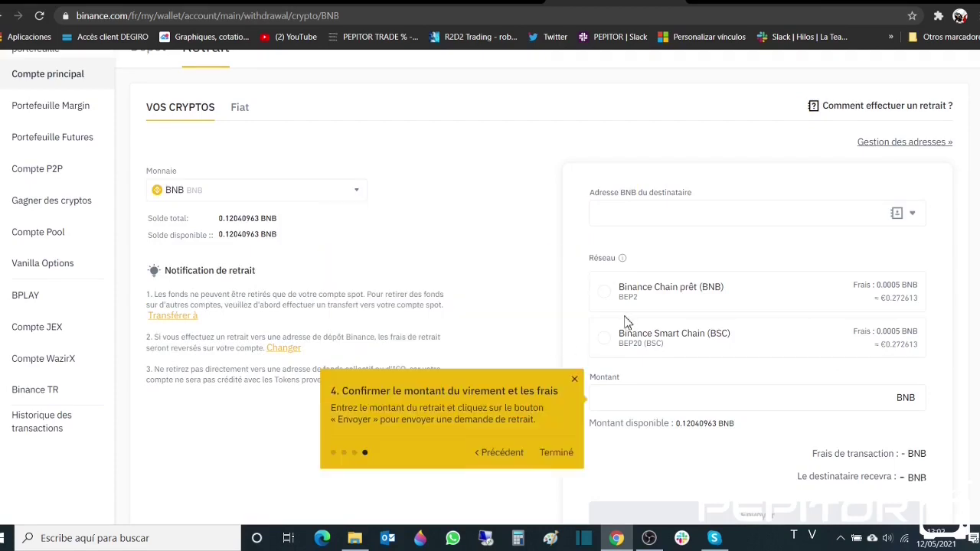
click(555, 457)
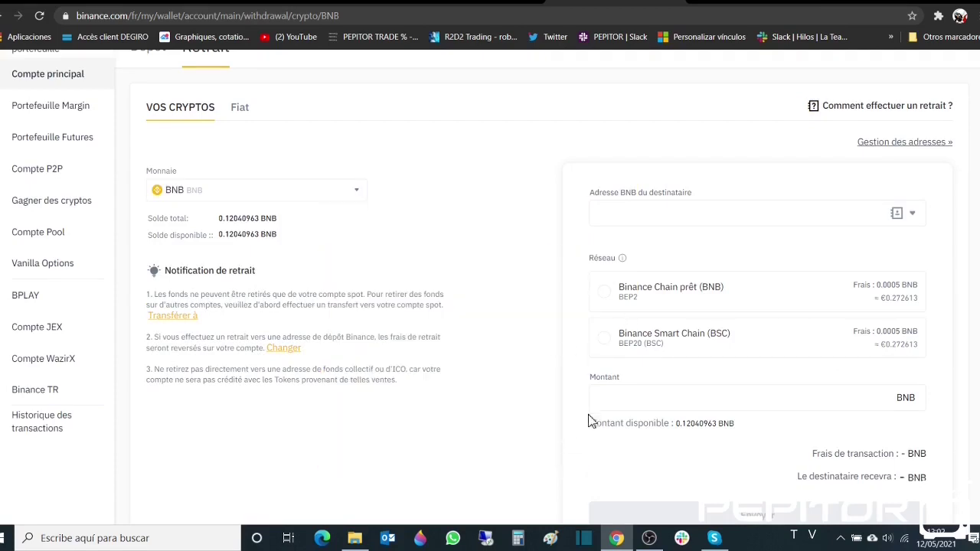
Step: Paste the MetaMask address as recipient, choose BSC network, withdraw Max and submit
scroll(613, 368, up, 1)
click(657, 293)
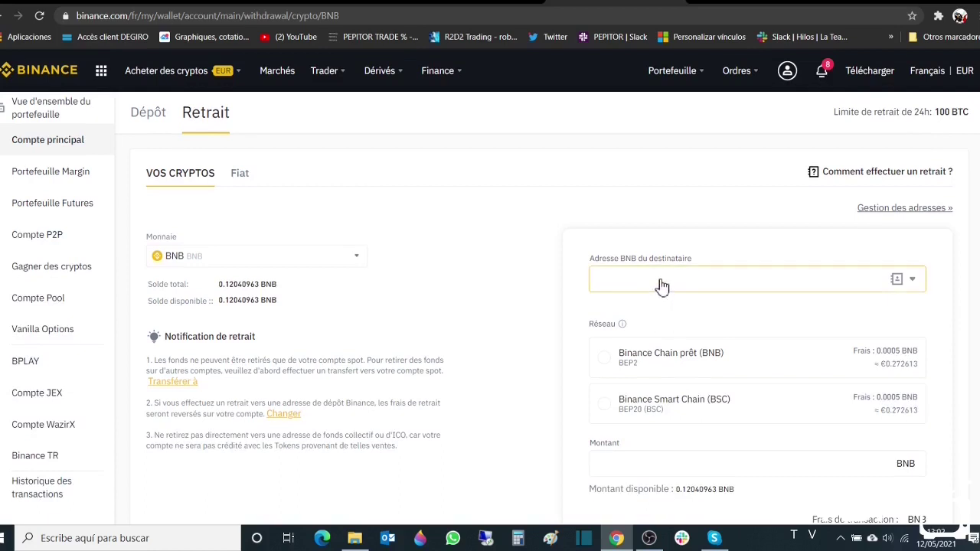
key(ctrl+v)
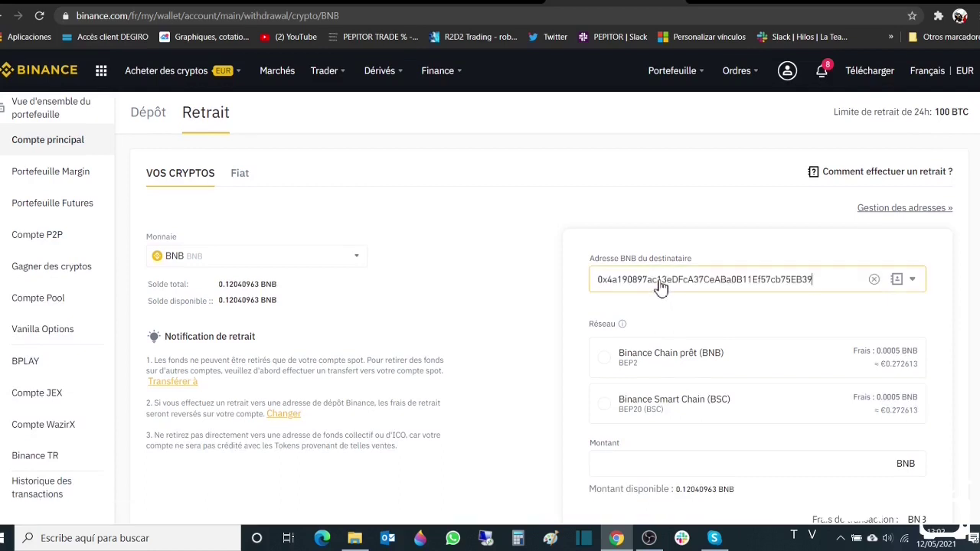
click(733, 423)
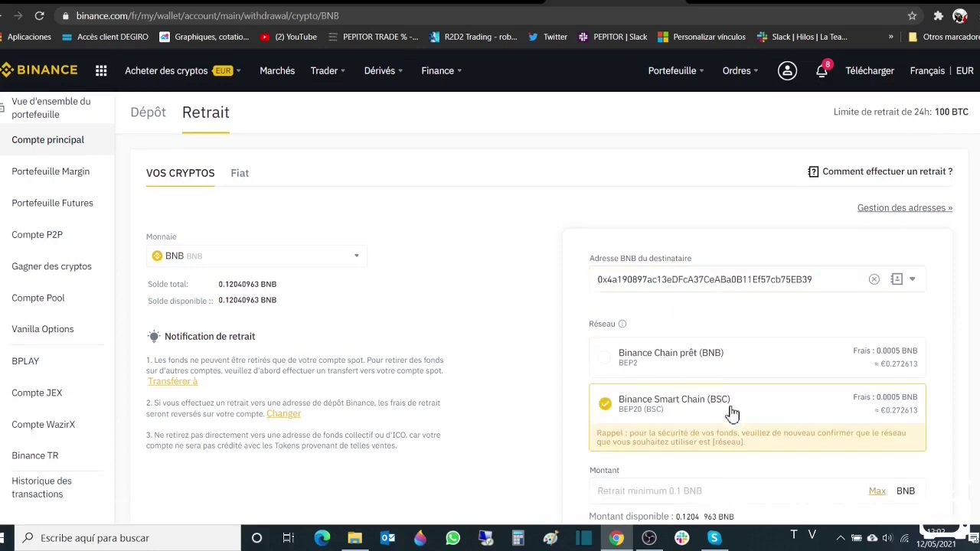
scroll(930, 262, down, 2)
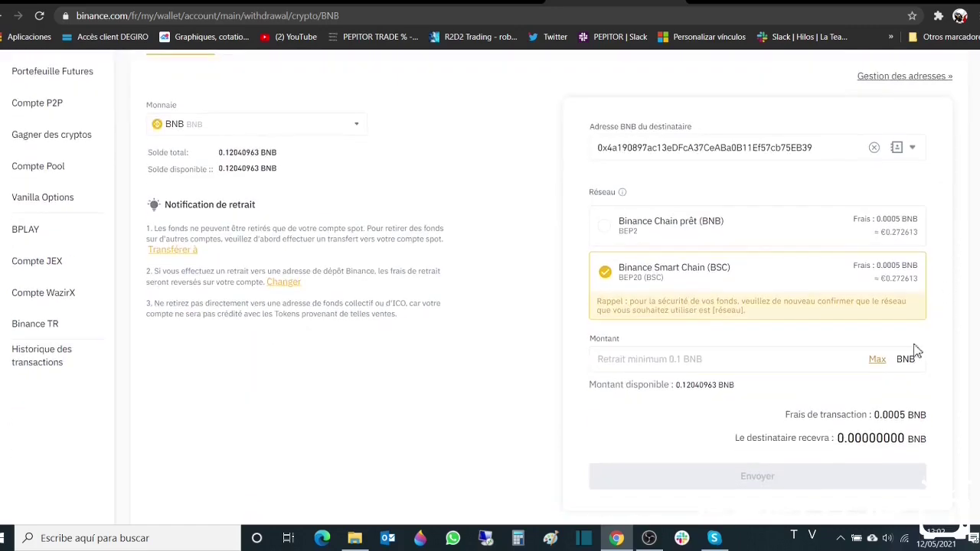
click(877, 362)
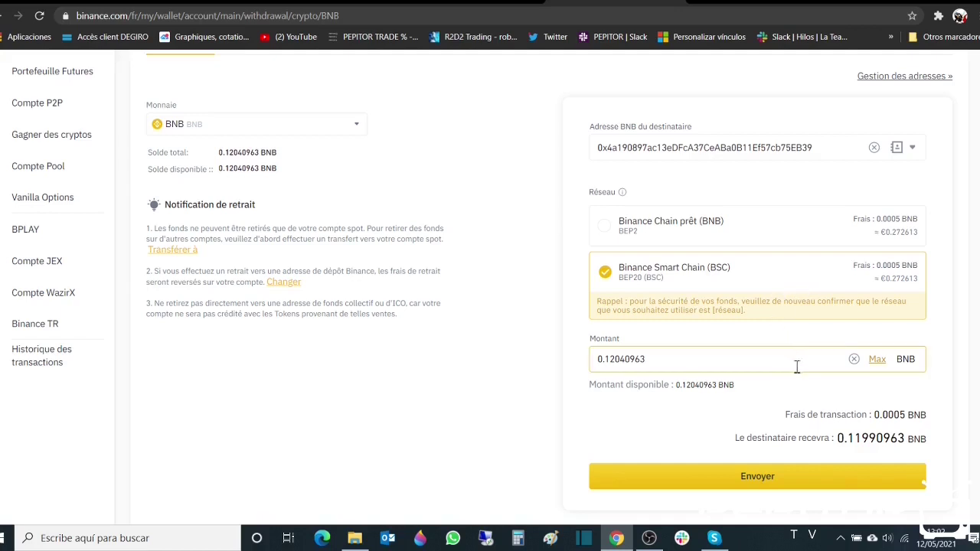
click(775, 484)
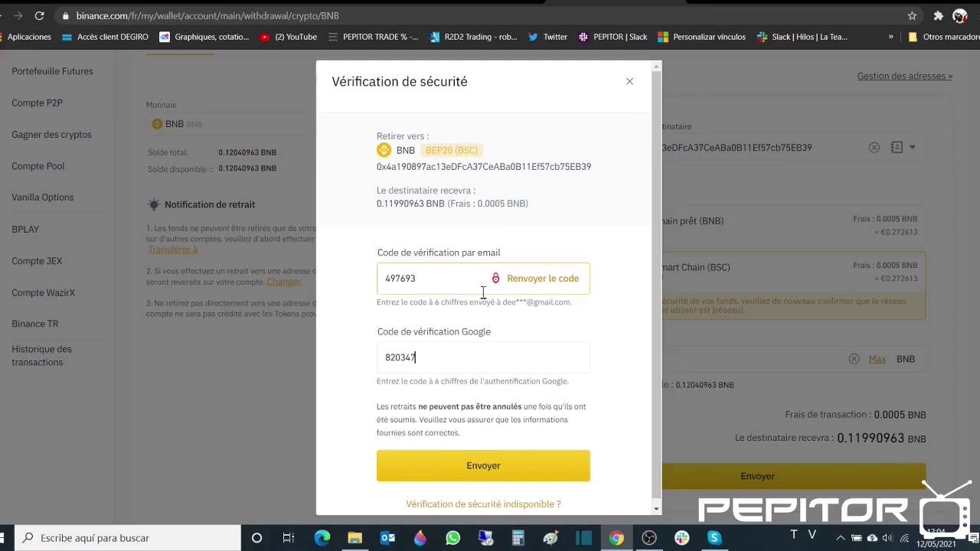
Step: Replace the Google verification code with the new one and confirm the withdrawal
drag(422, 357, 362, 354)
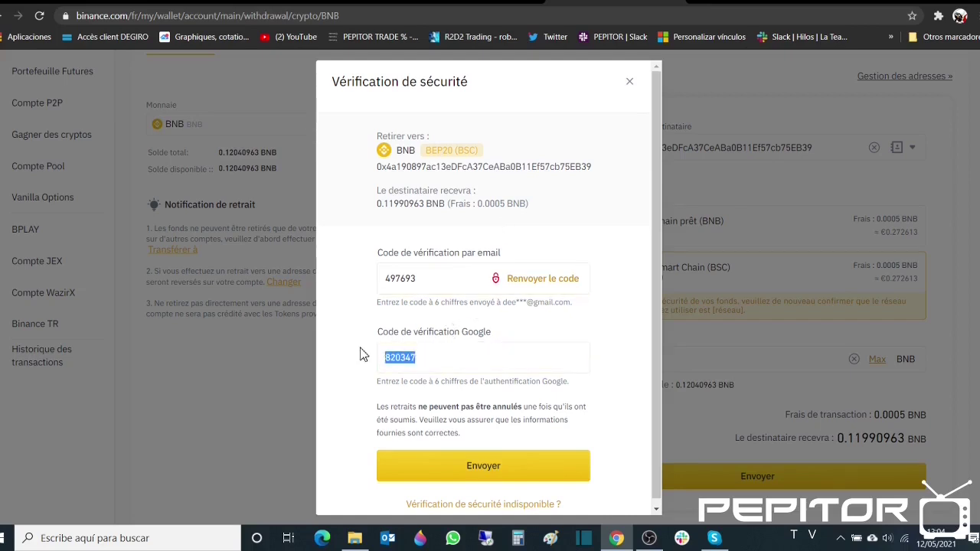
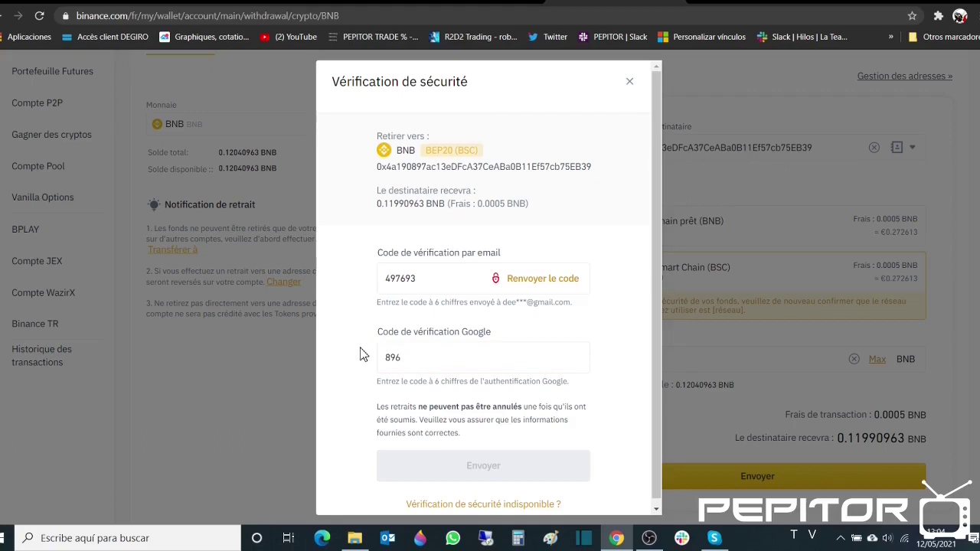
click(475, 472)
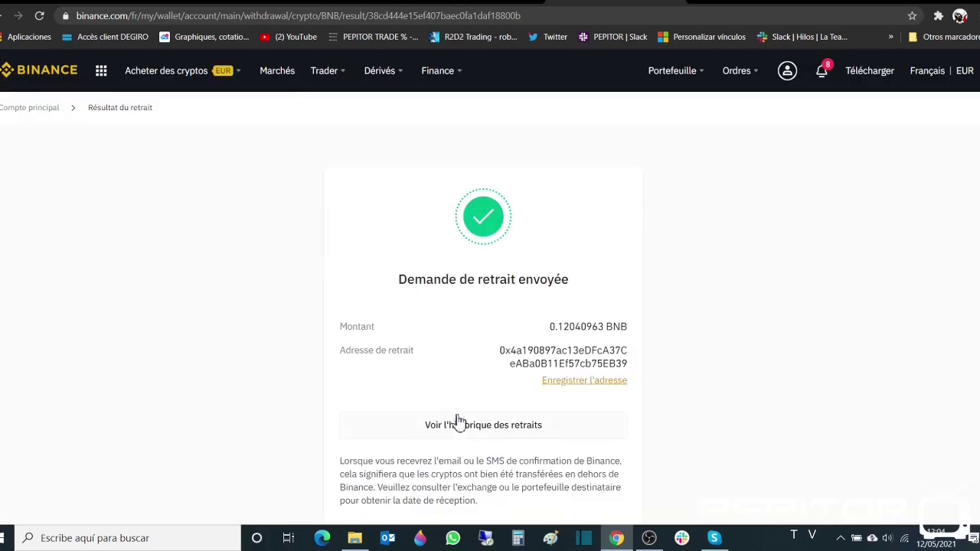
Step: Check the withdrawal history for the Processing 0.11990963 BNB entry, then go back to MetaMask
scroll(381, 350, down, 2)
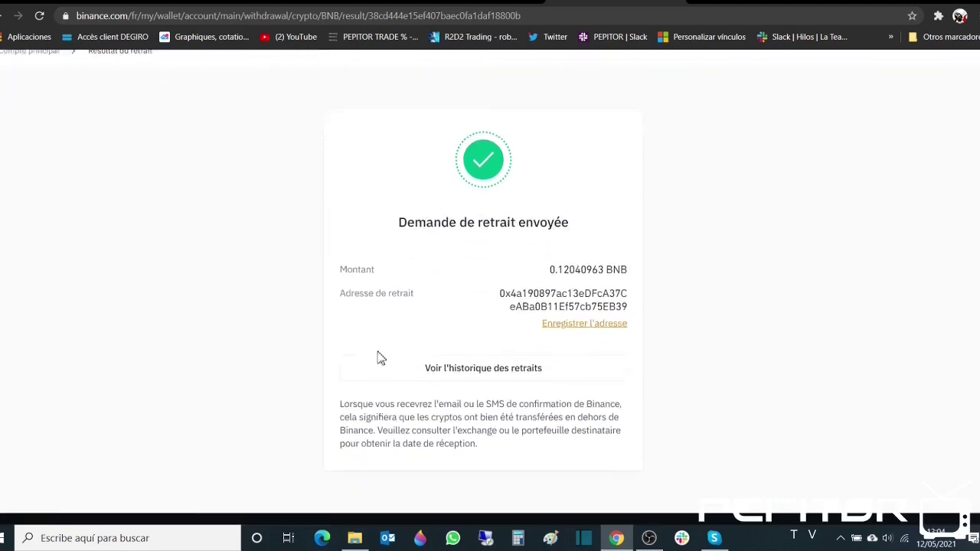
scroll(378, 353, up, 1)
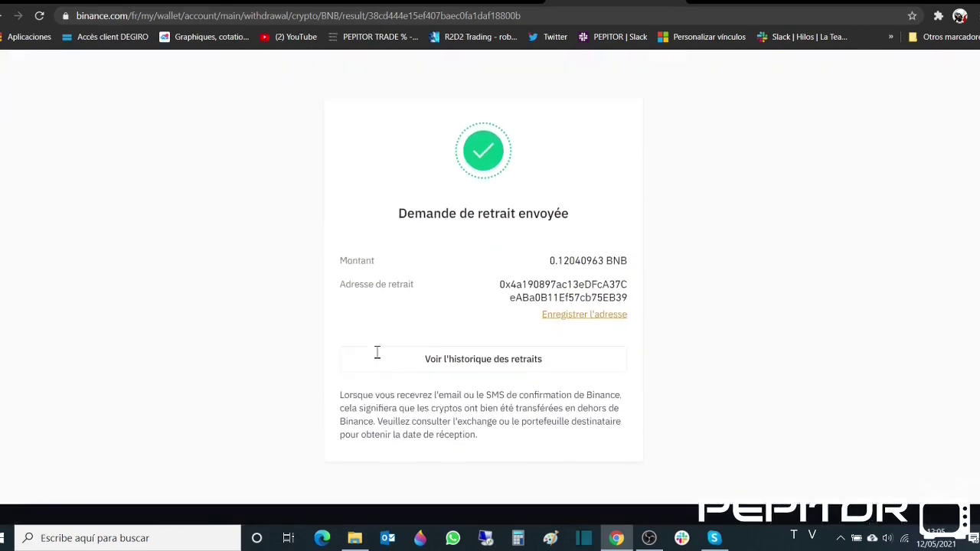
click(482, 366)
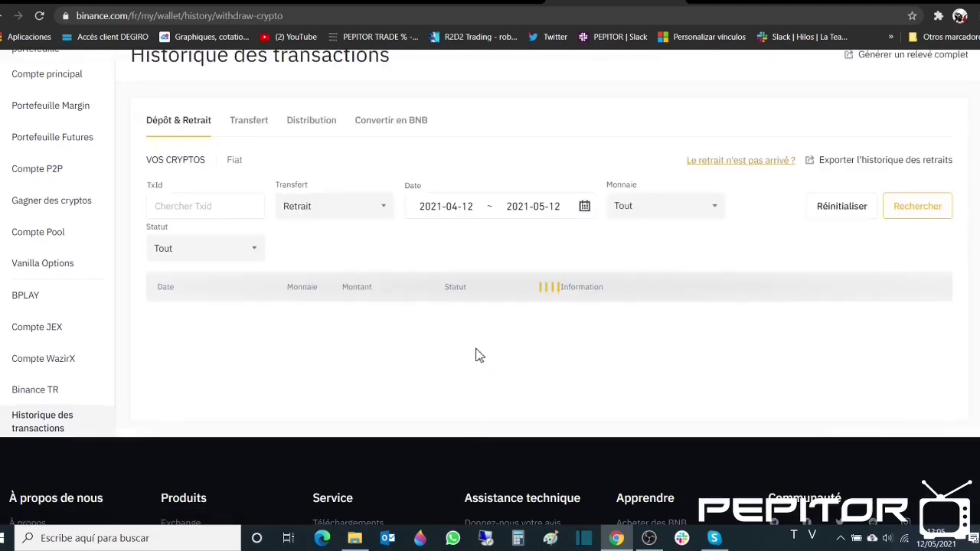
scroll(475, 352, up, 1)
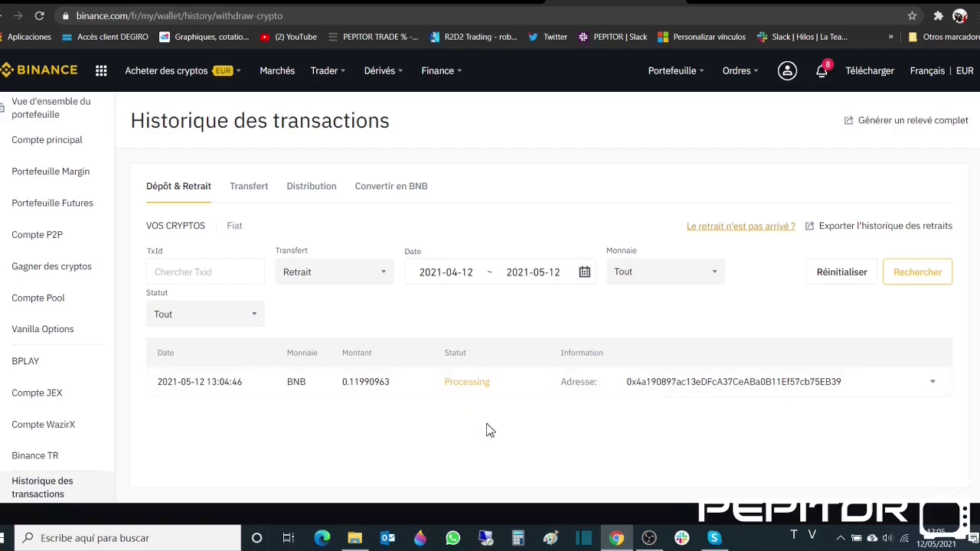
click(728, 3)
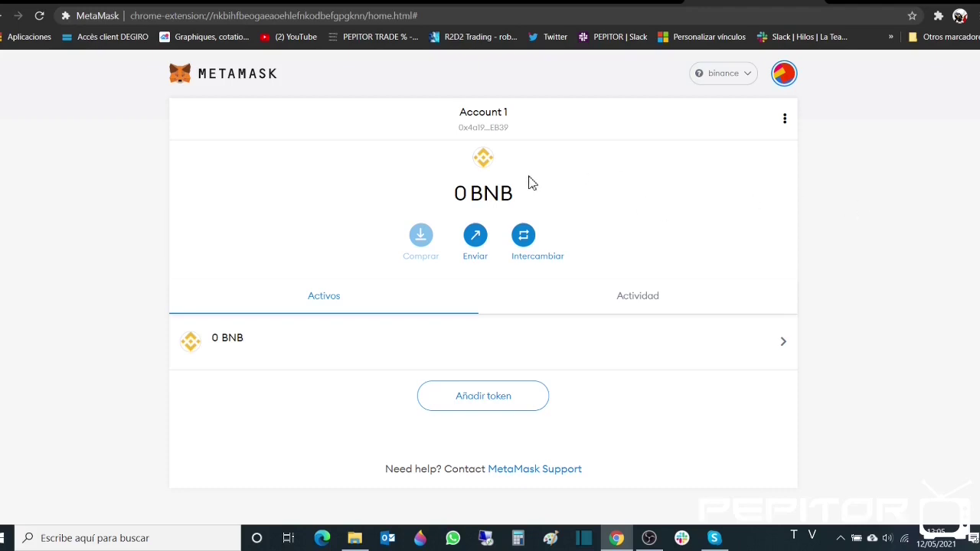
Step: Verify MetaMask shows 0.1199 BNB, then open the account options menu
mouse_move(520, 184)
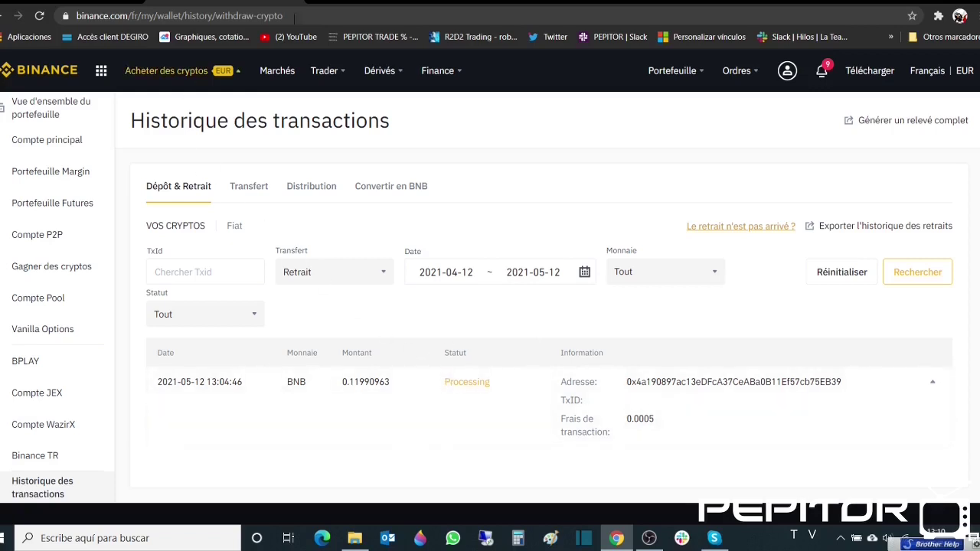
click(360, 2)
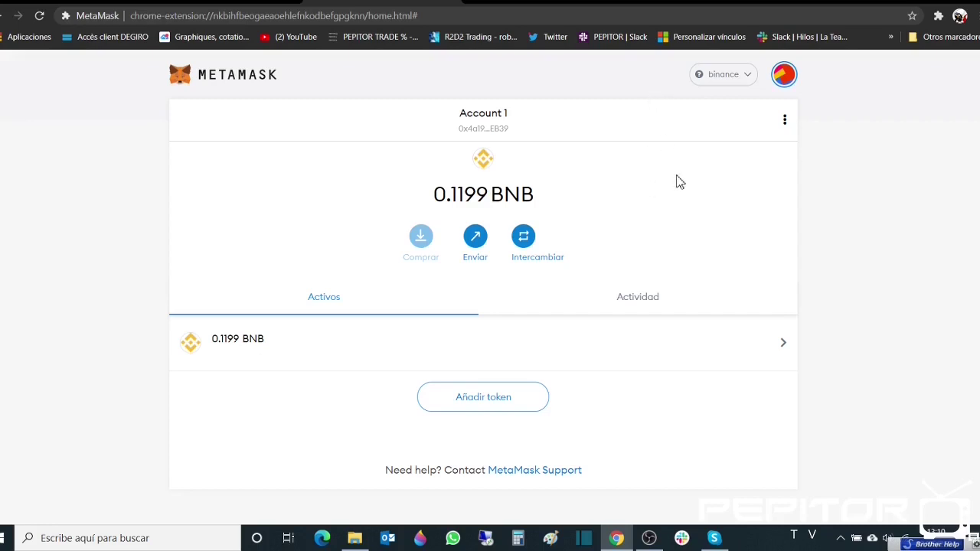
click(785, 123)
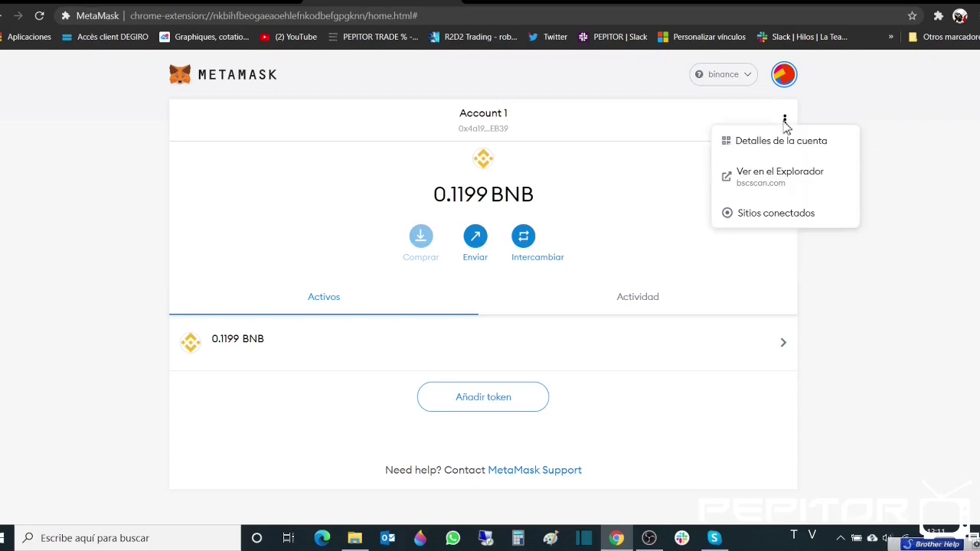
Step: View the account on BscScan to check the incoming Binance transaction, then return to MetaMask
click(791, 184)
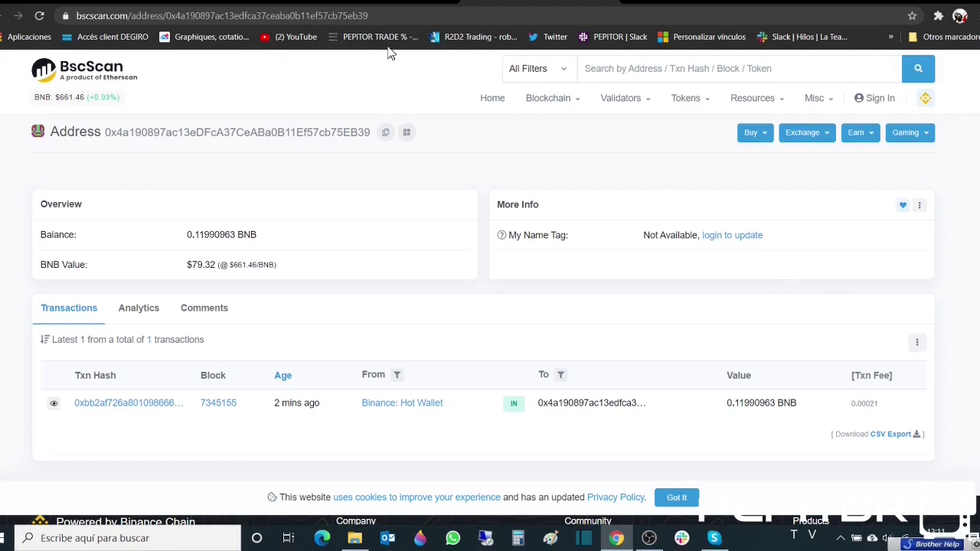
click(387, 1)
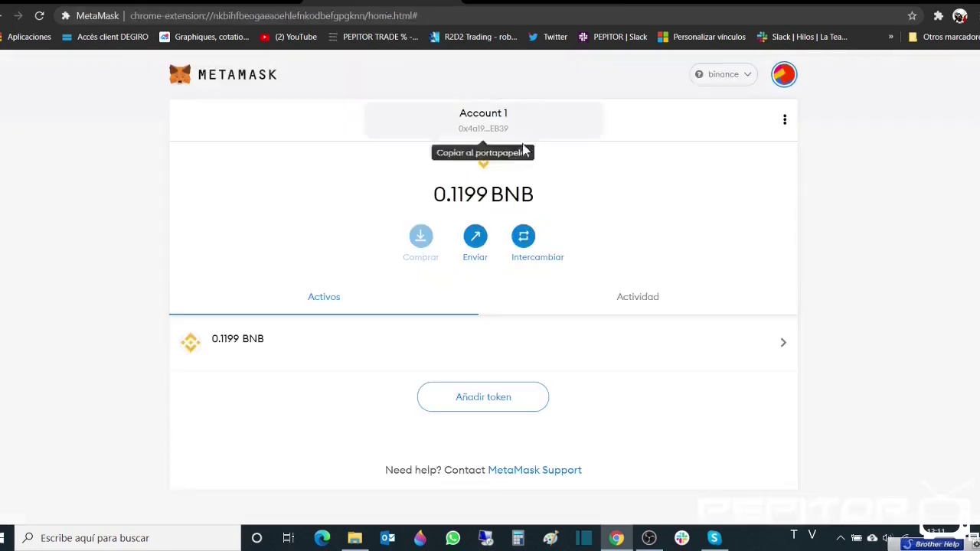
scroll(632, 195, down, 1)
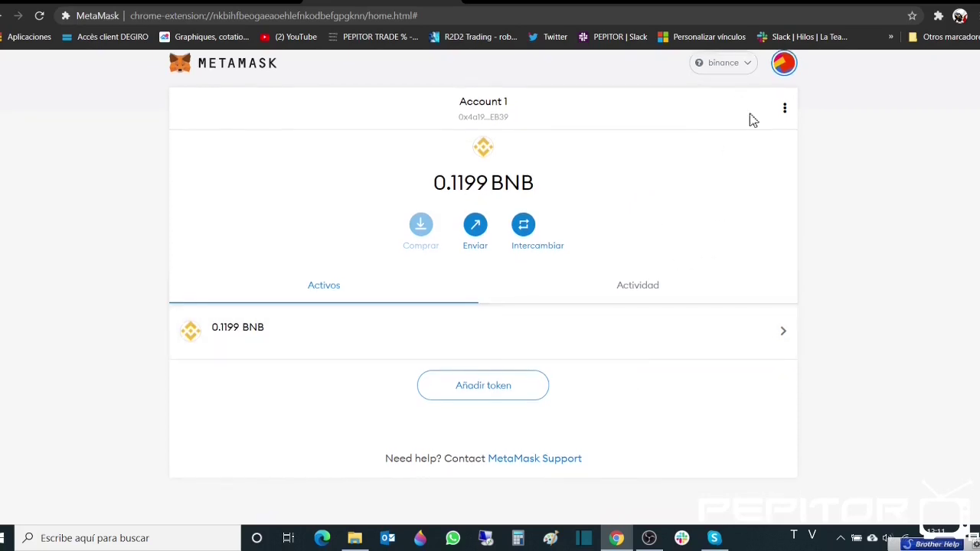
click(785, 110)
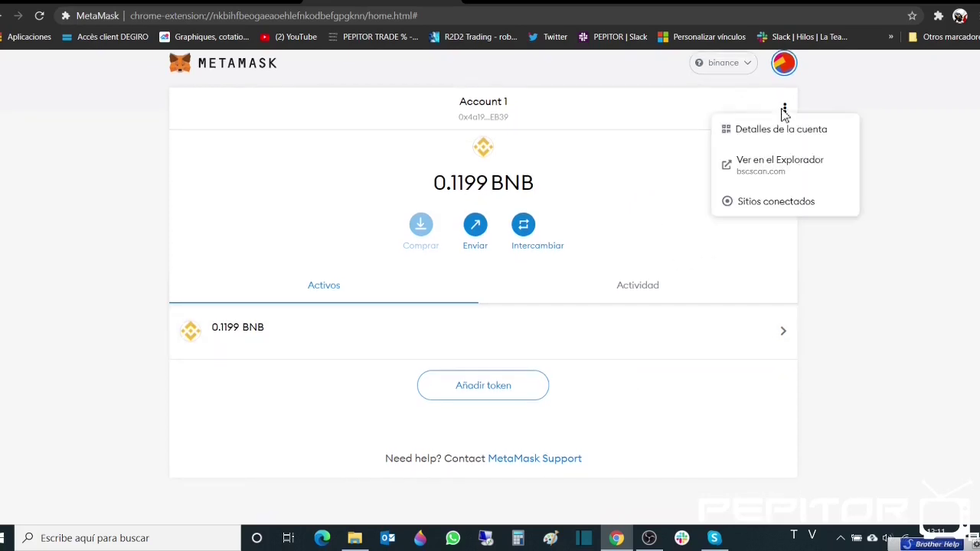
click(841, 128)
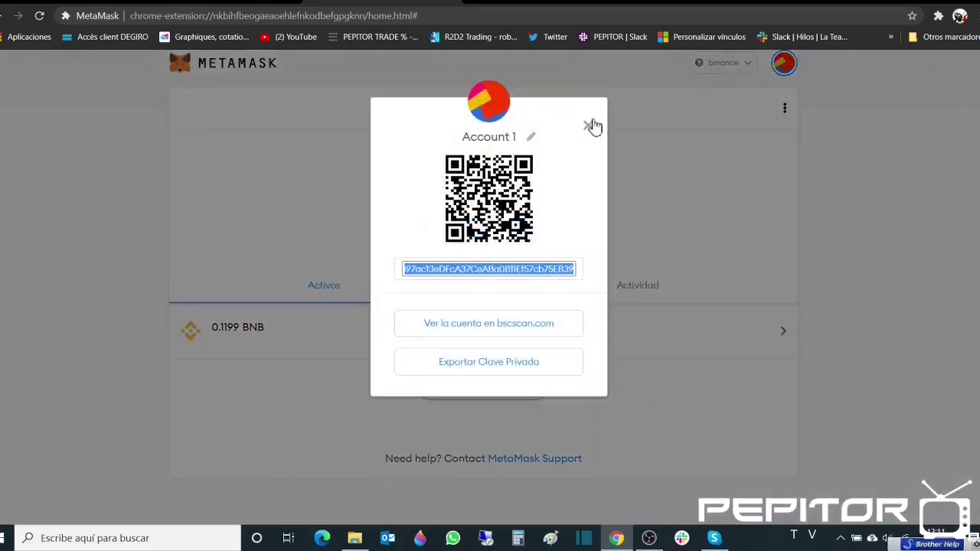
click(591, 124)
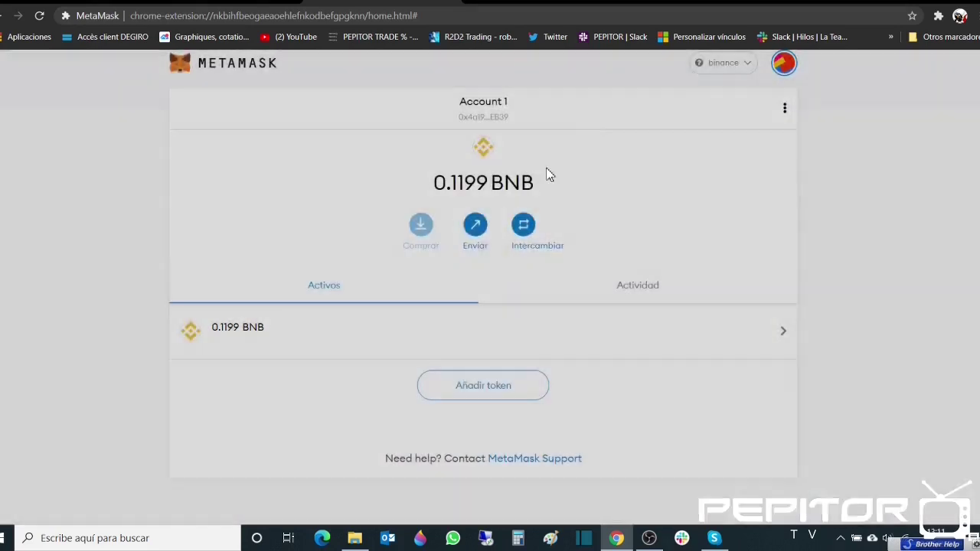
click(475, 230)
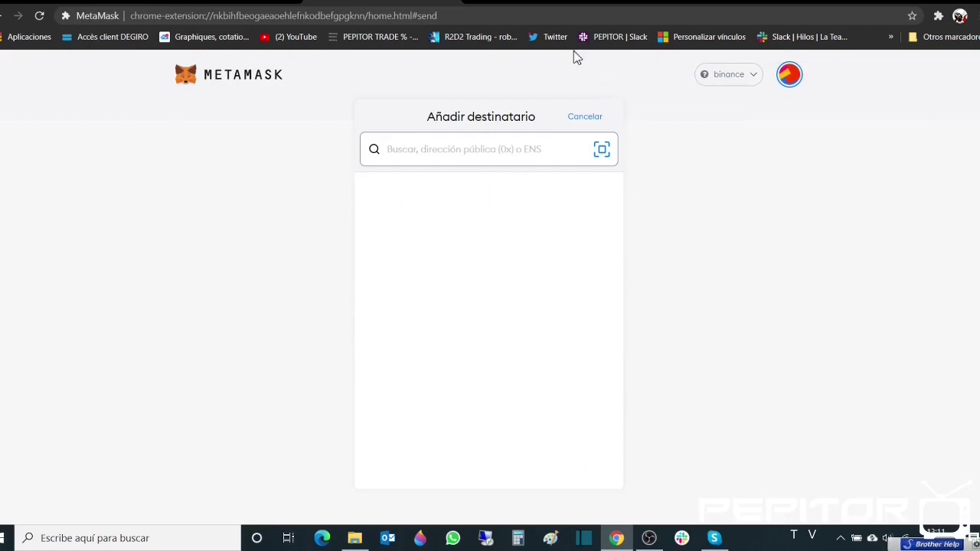
click(3, 16)
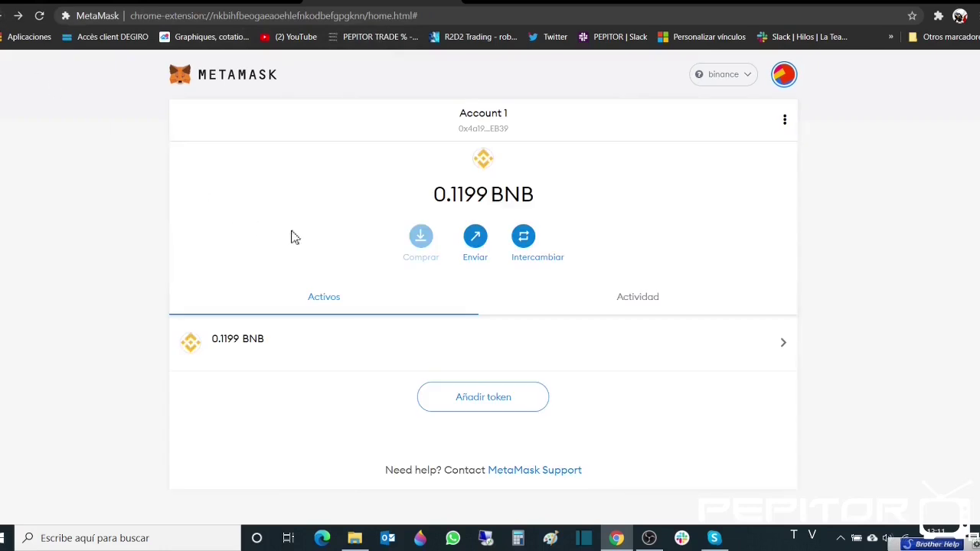